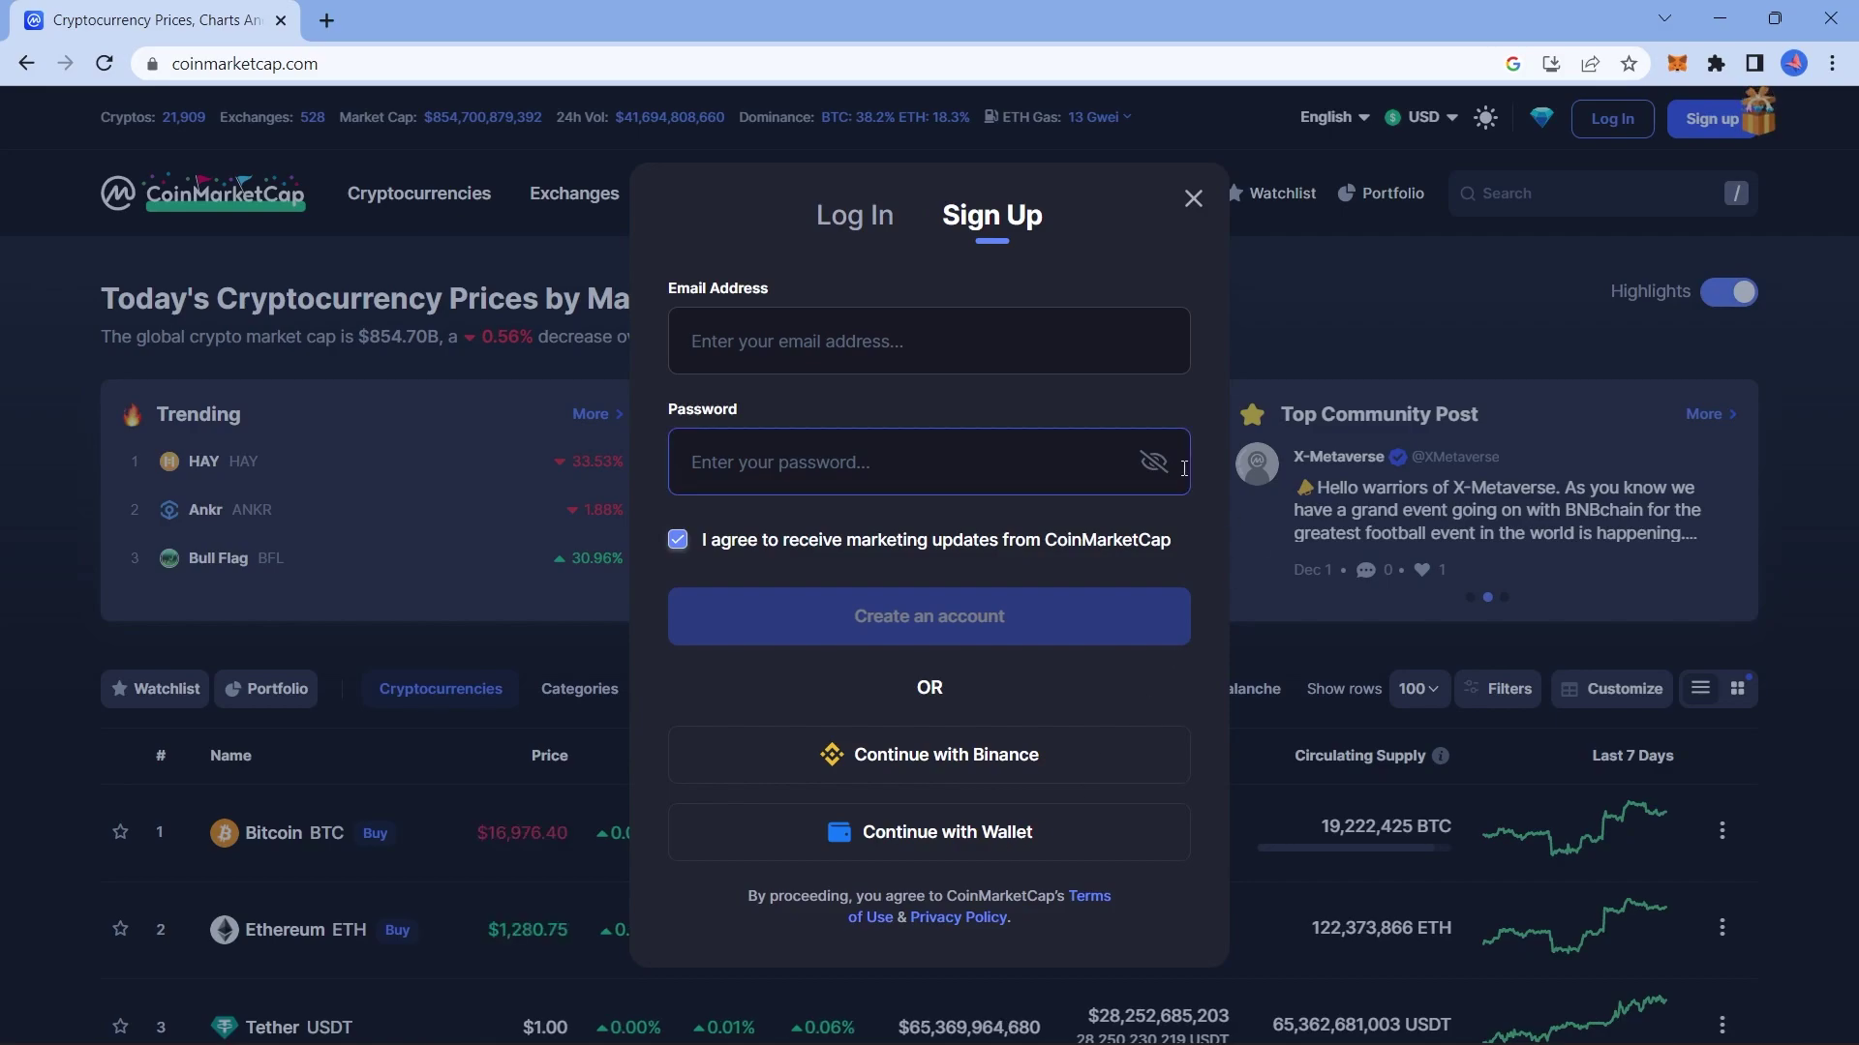
Close the Log In / Sign Up dialog once signed in to CoinMarketCap
key(Escape)
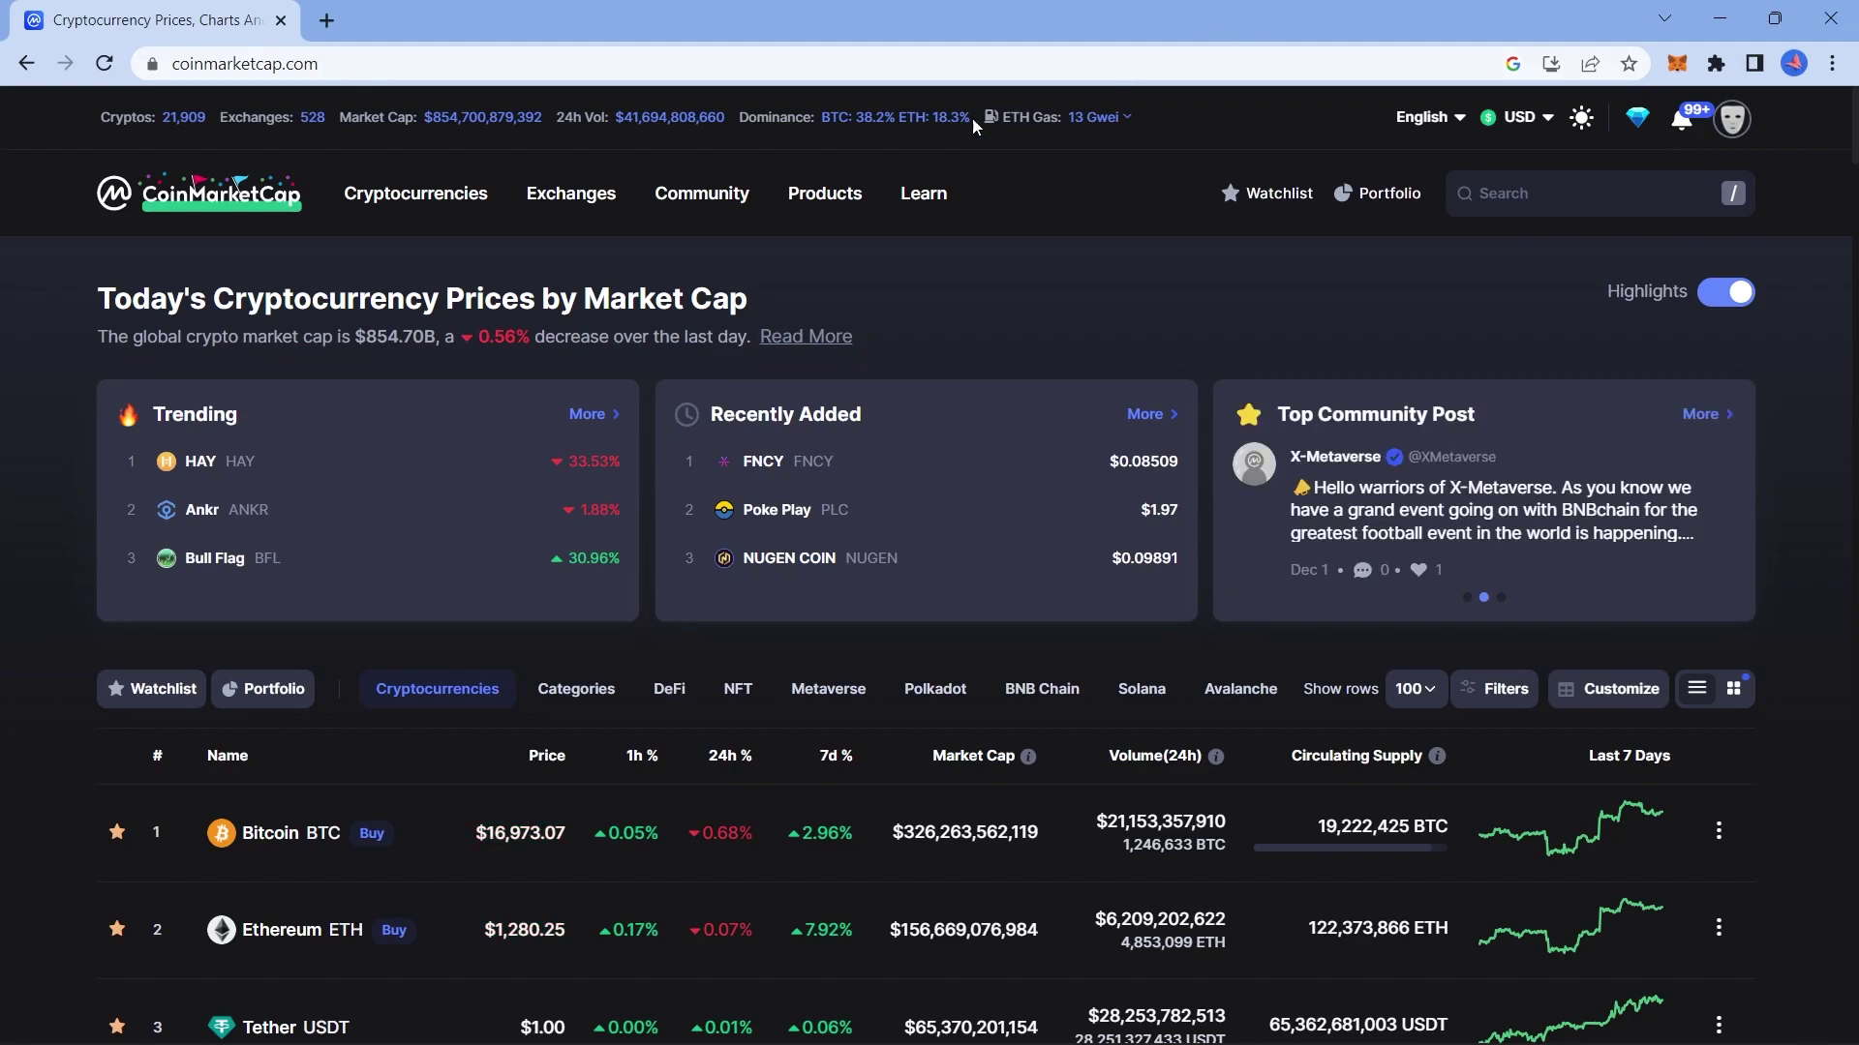
mouse_move(823, 194)
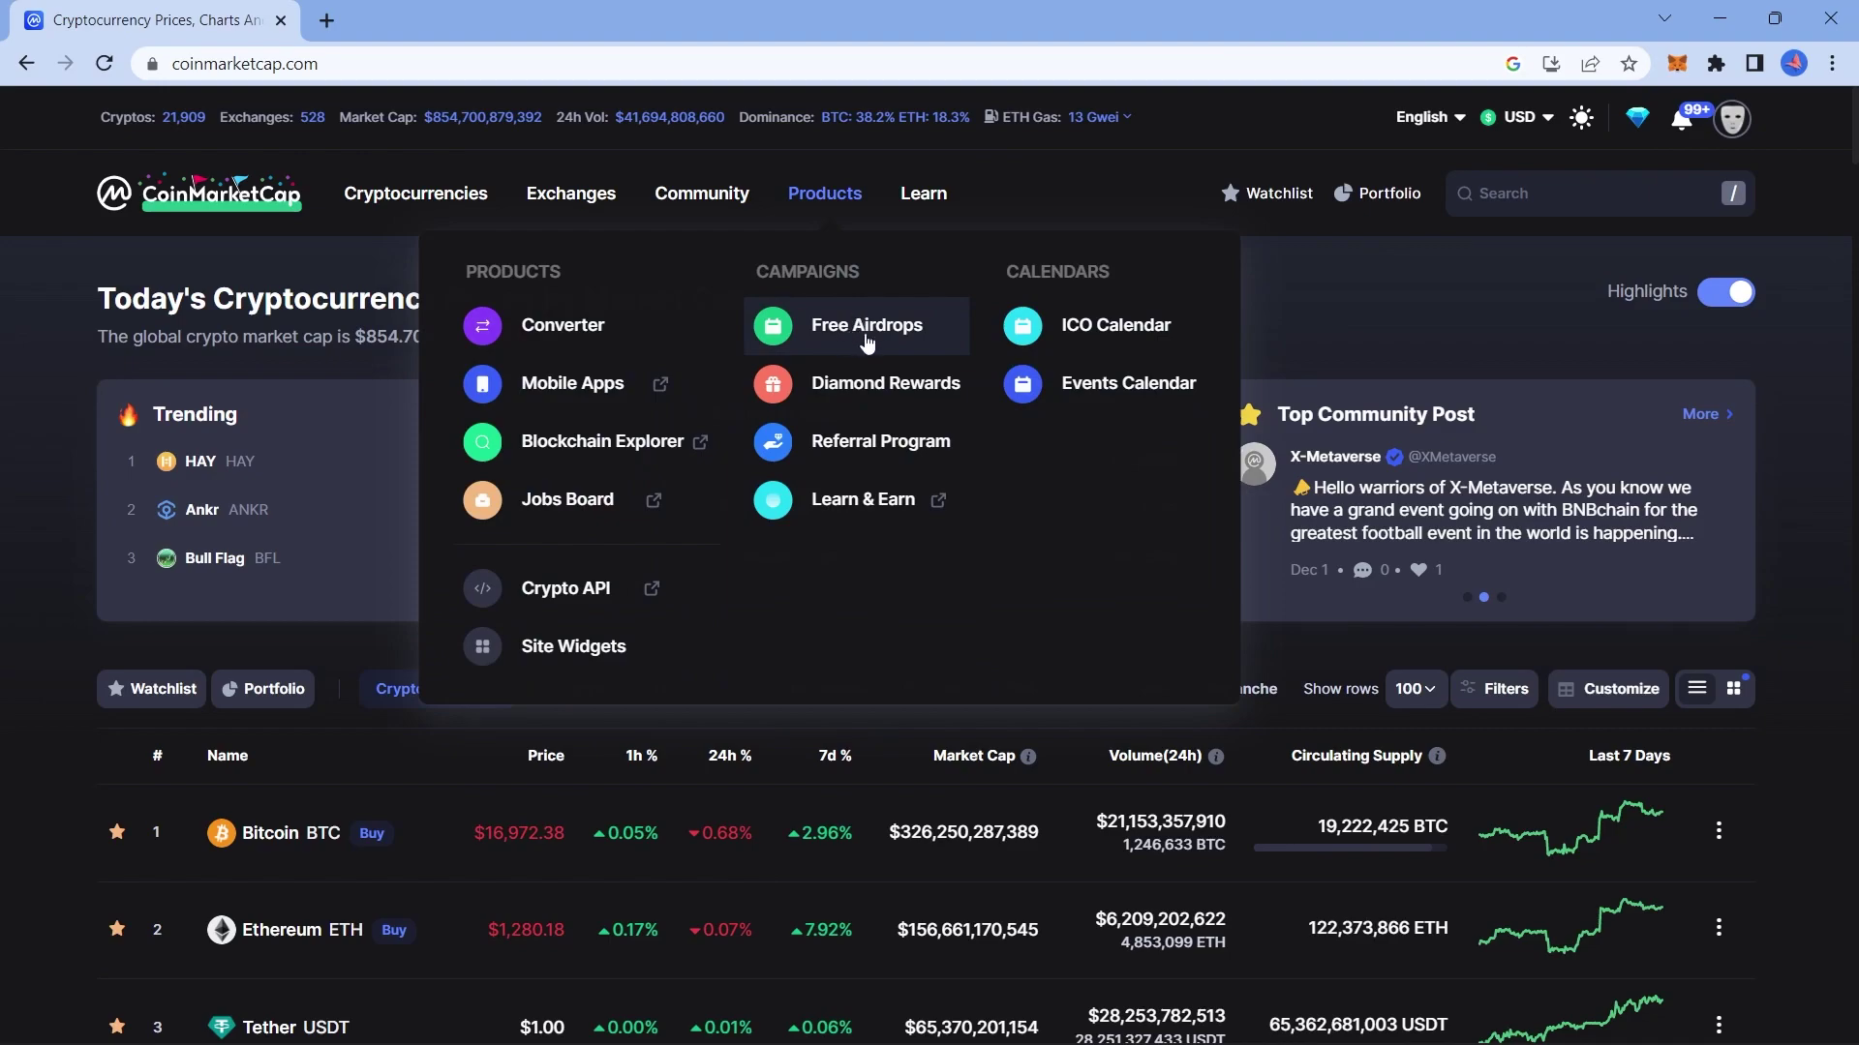
Go to the Free Airdrops page under Products > Campaigns
click(866, 329)
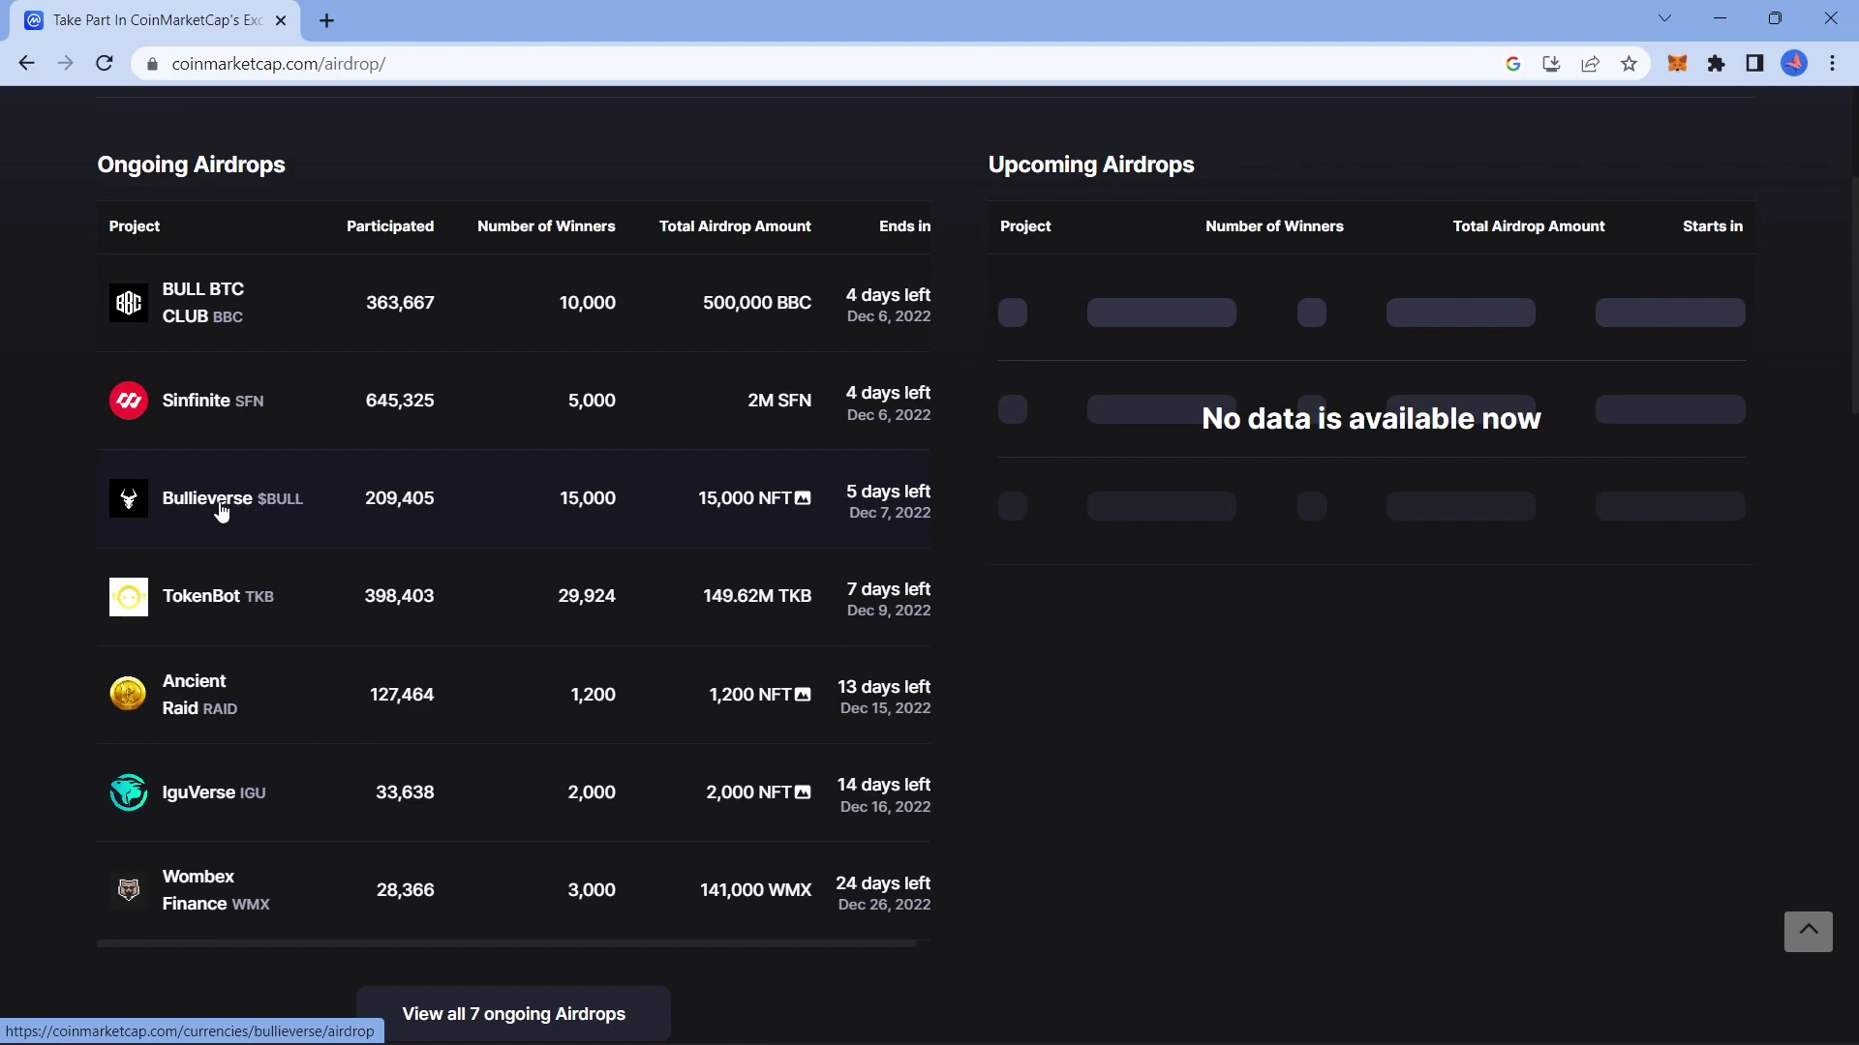
click(217, 508)
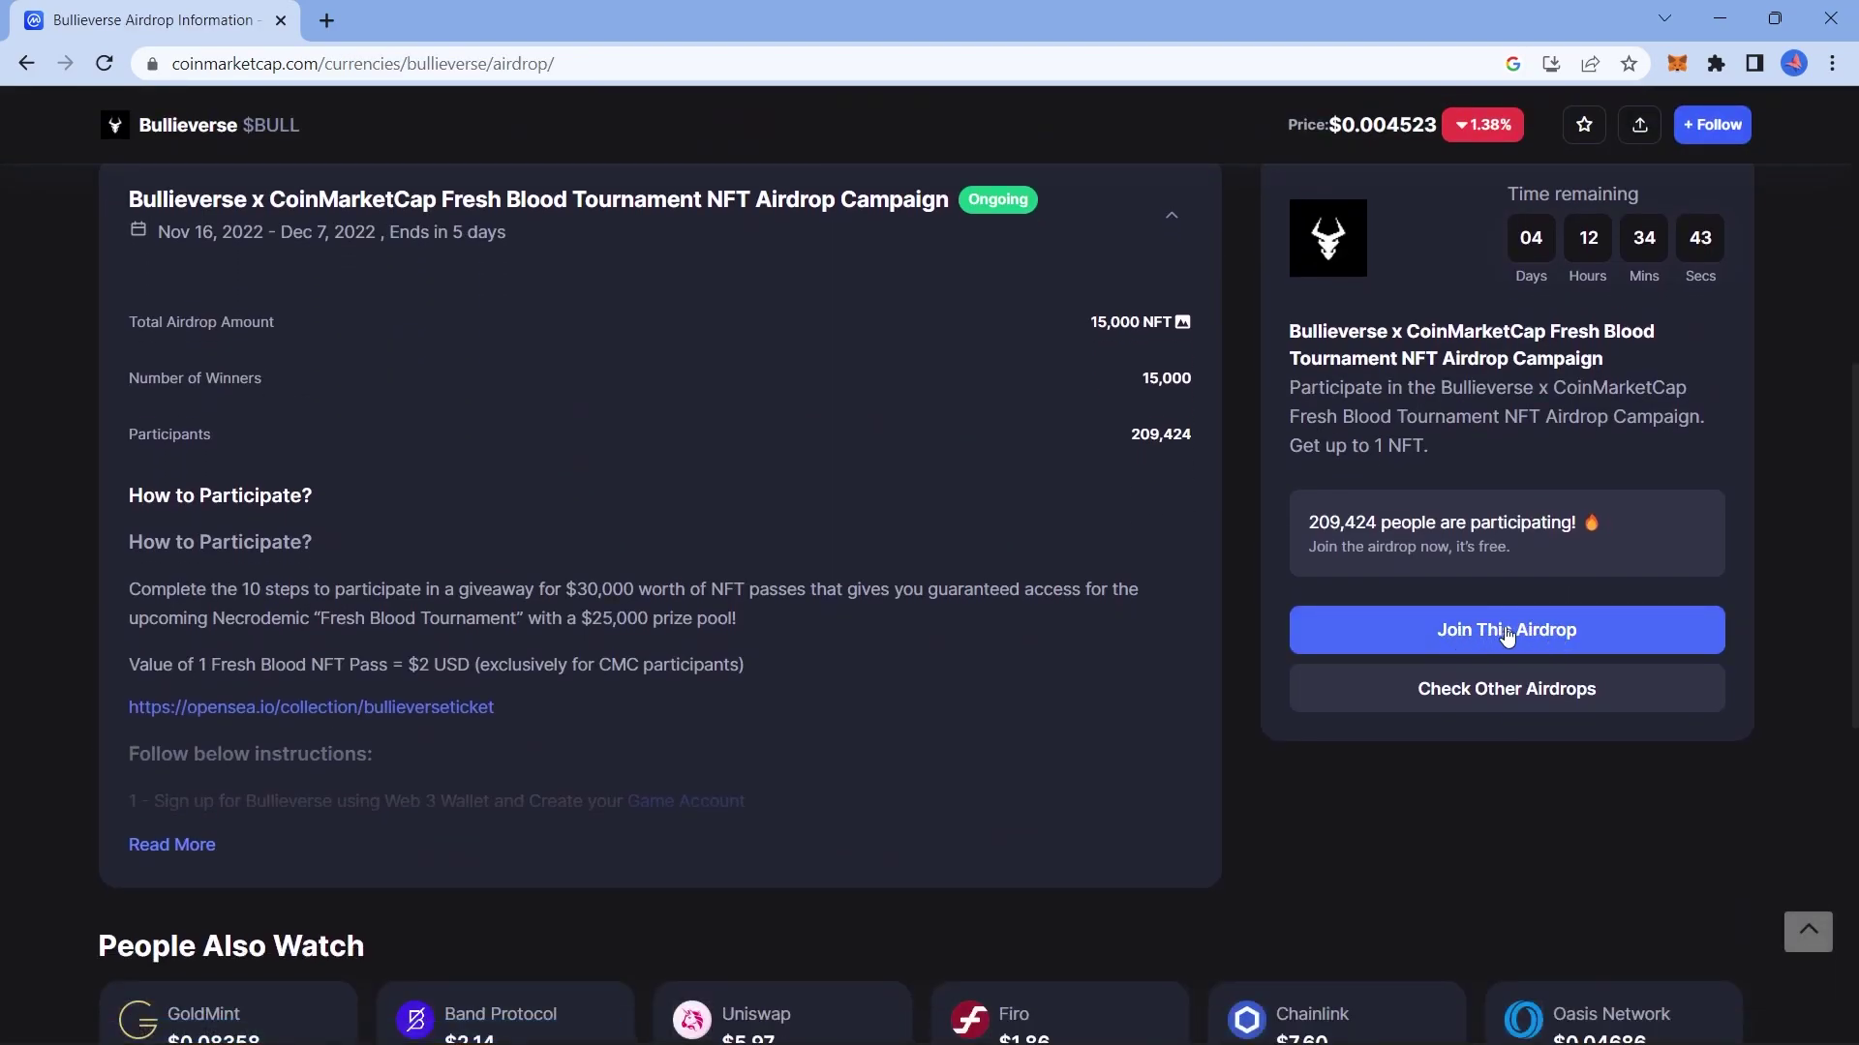
click(1512, 639)
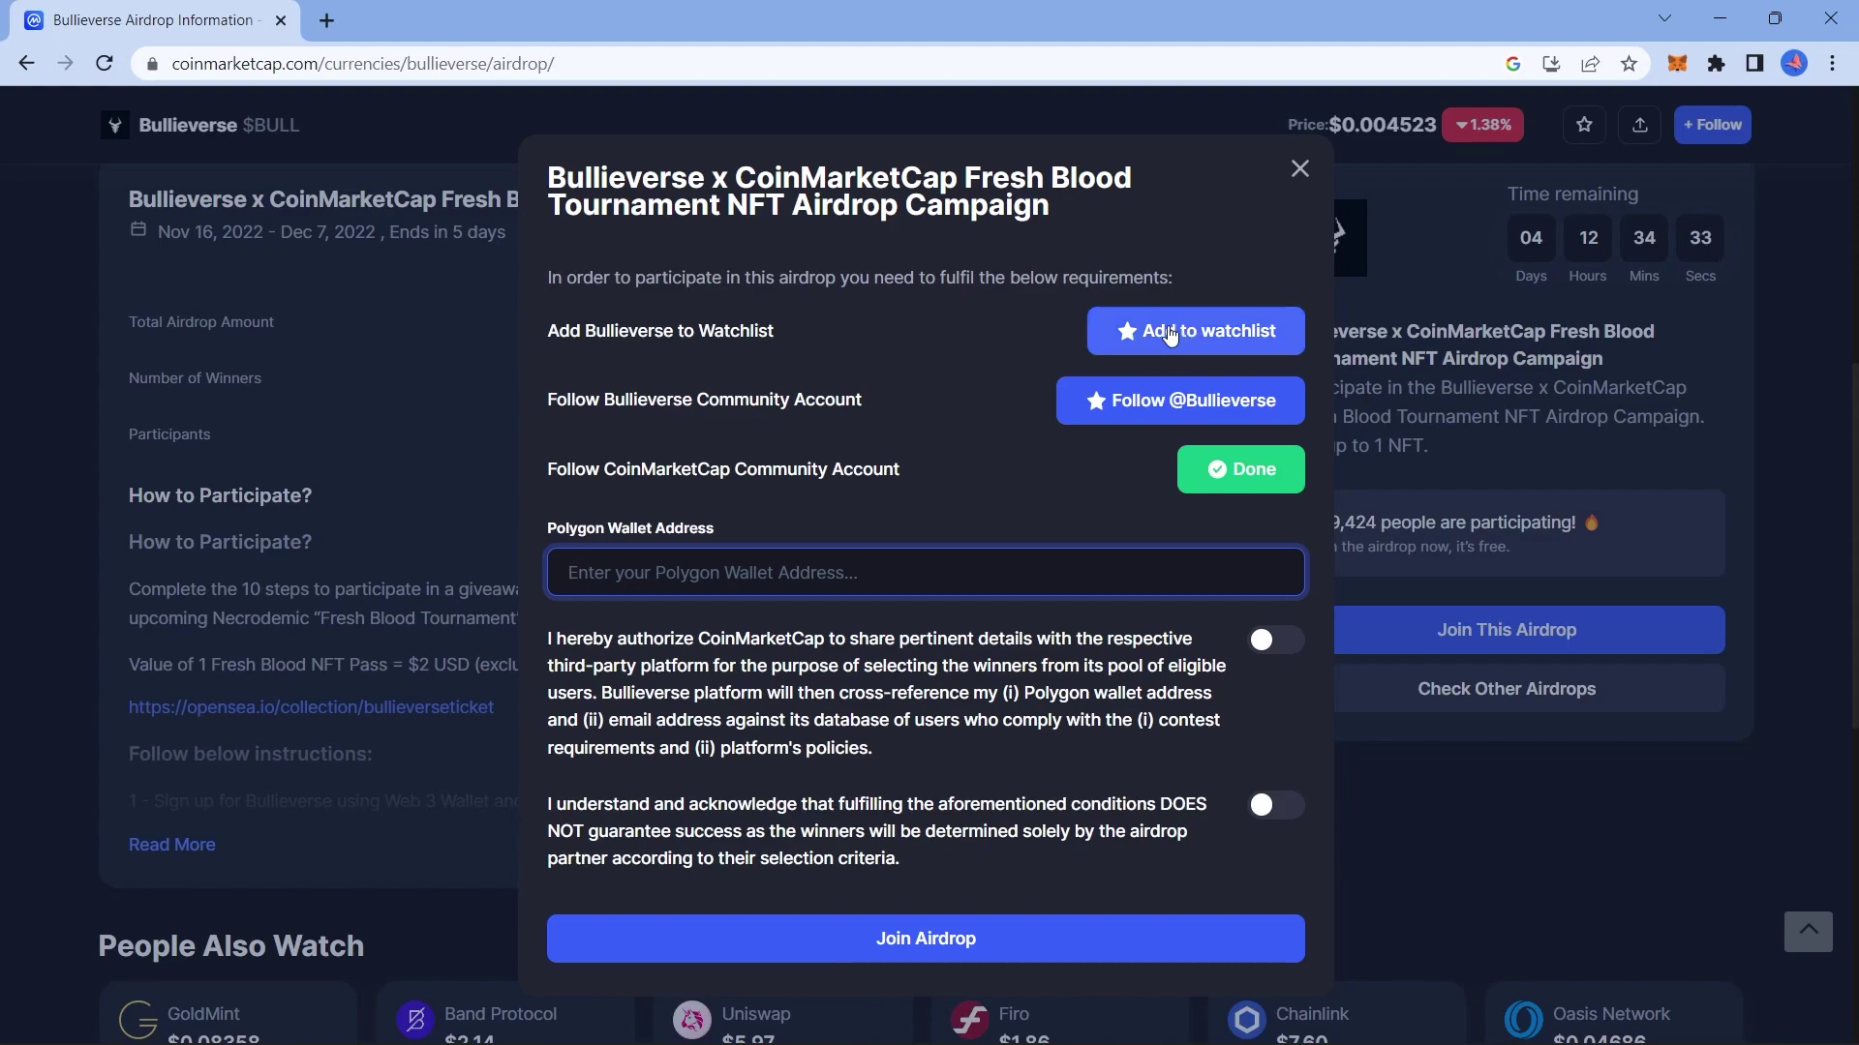
click(1227, 334)
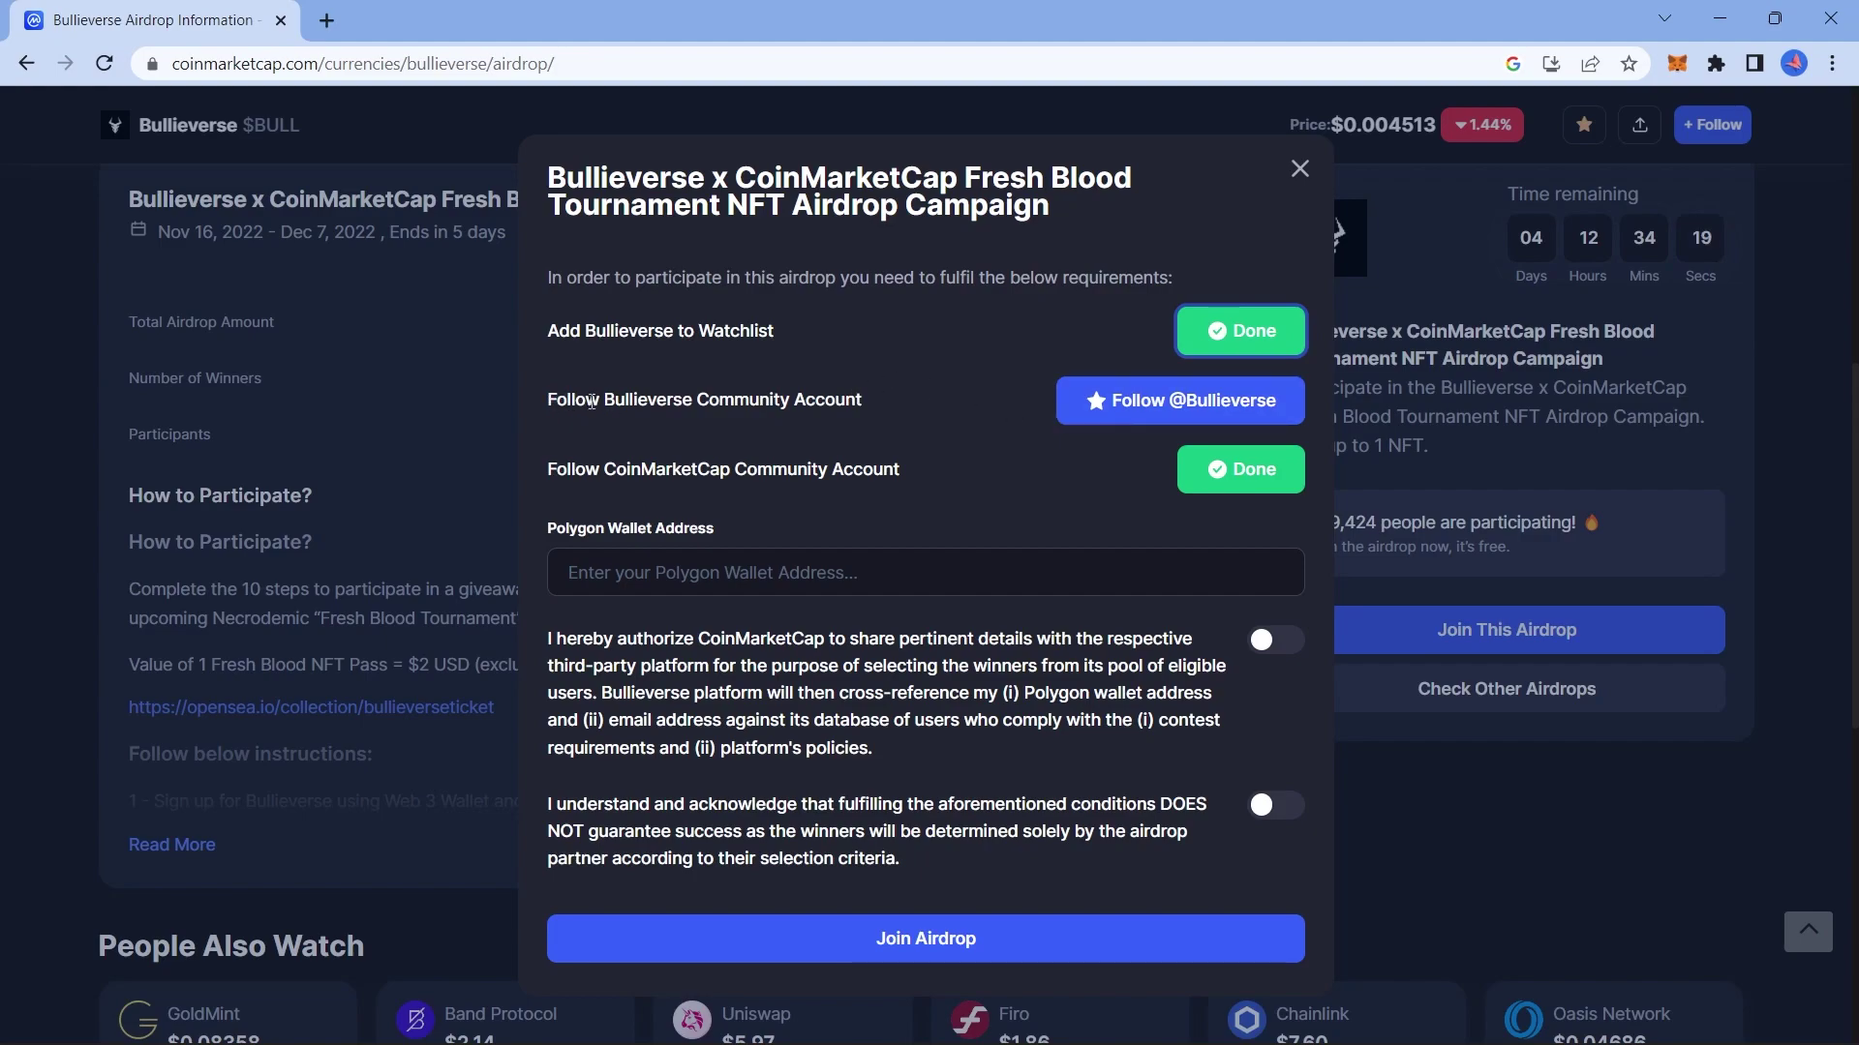
click(1175, 404)
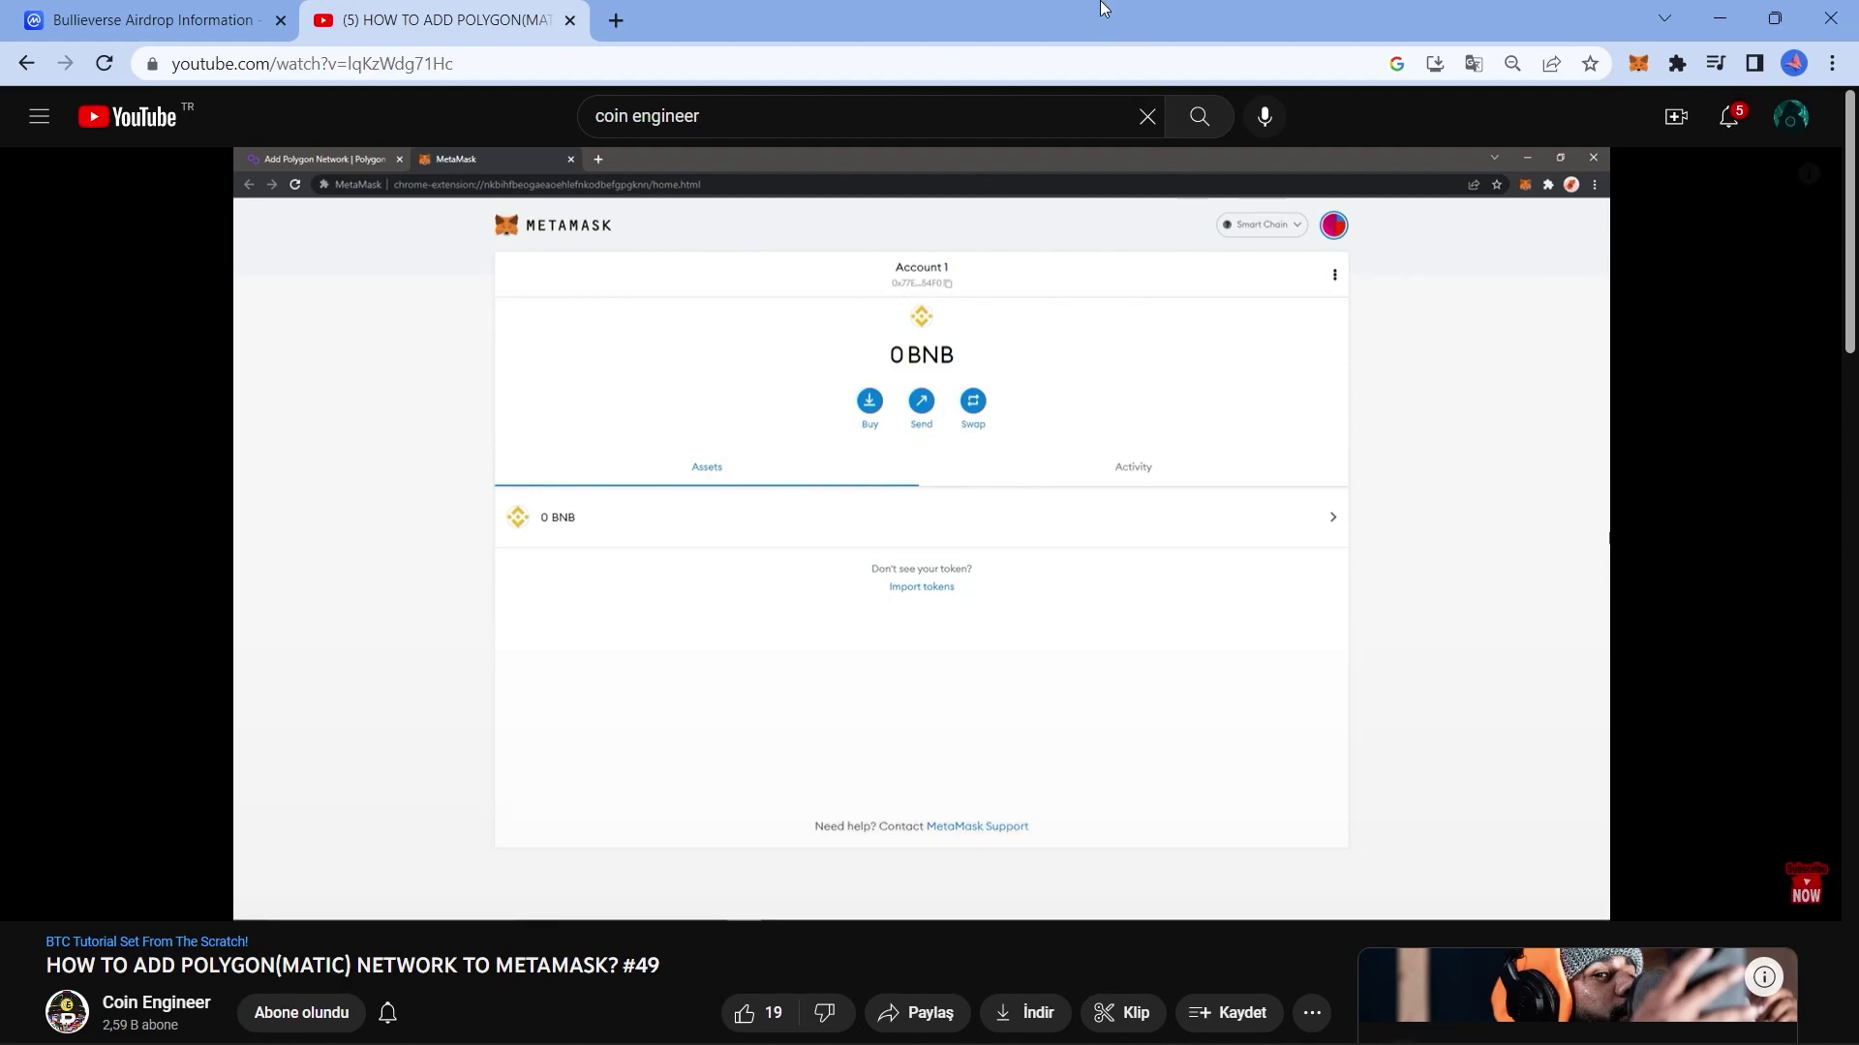
Submit the Bullieverse airdrop entry via the security puzzle, then return to the airdrops list
key(ctrl+shift+Tab)
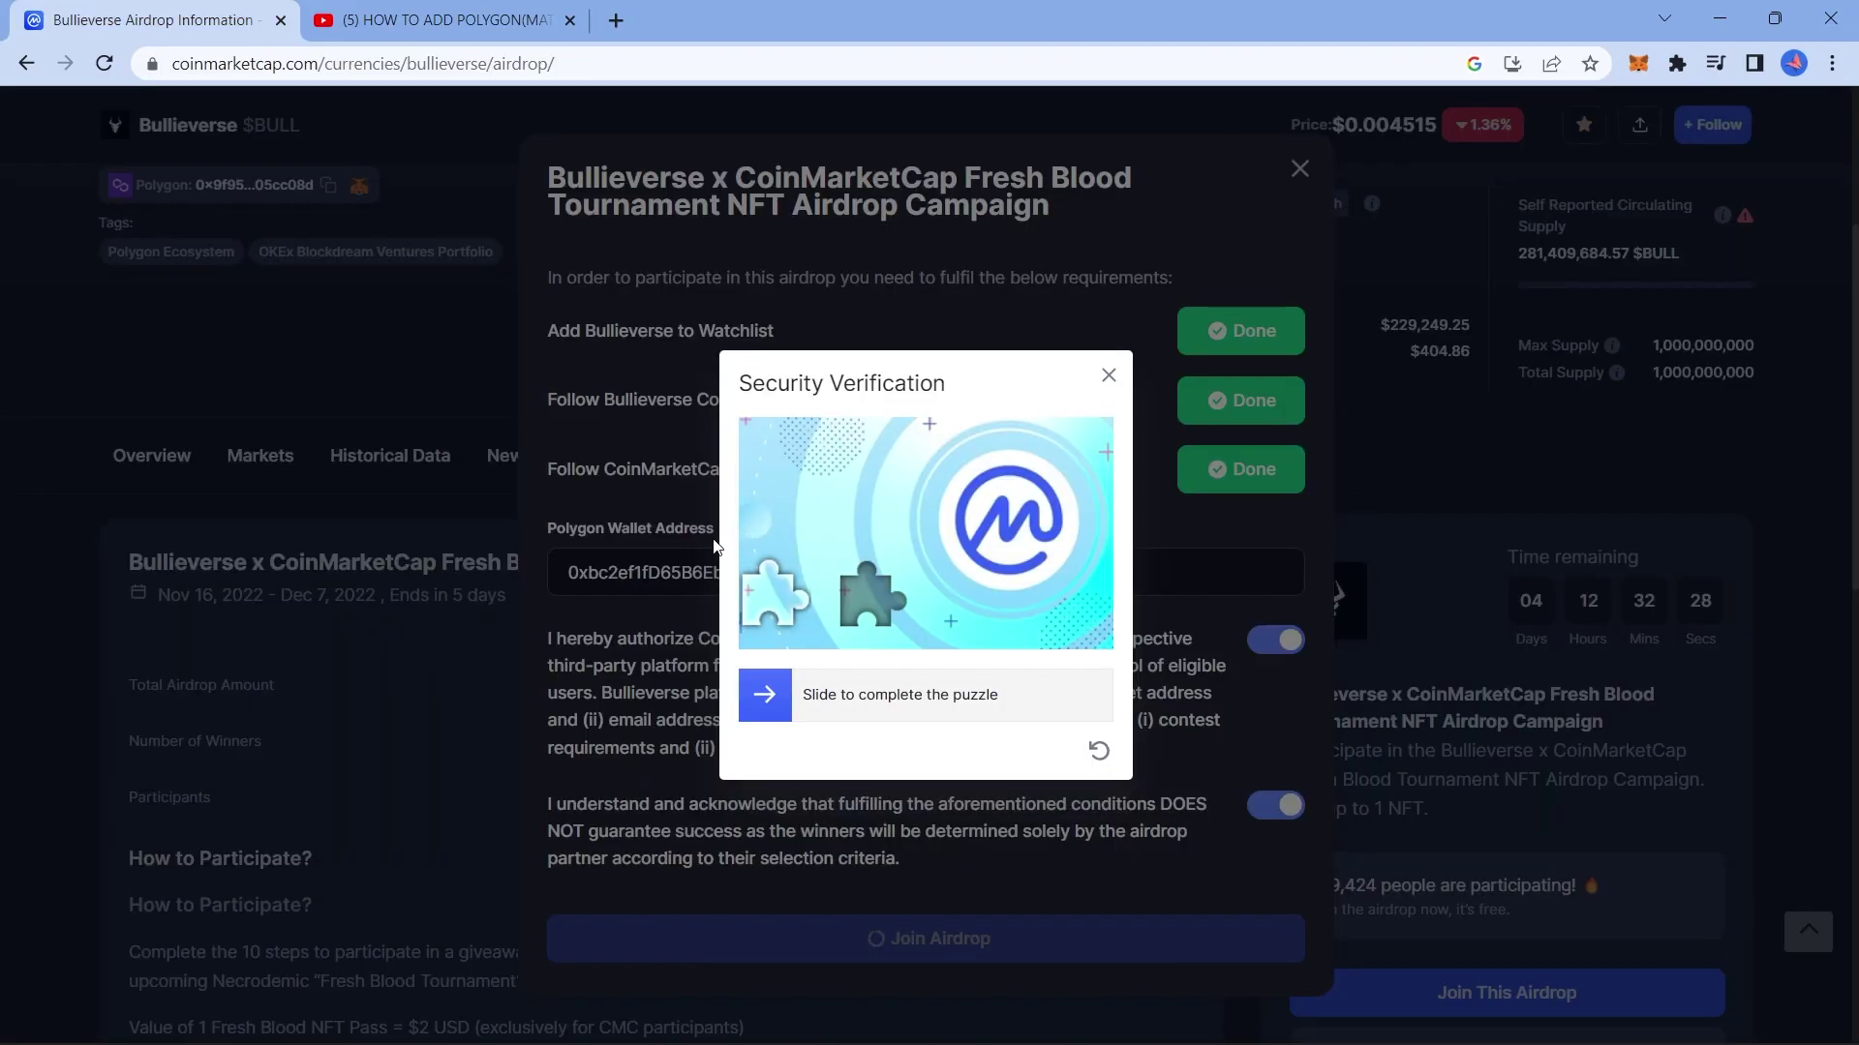
drag(772, 684, 871, 732)
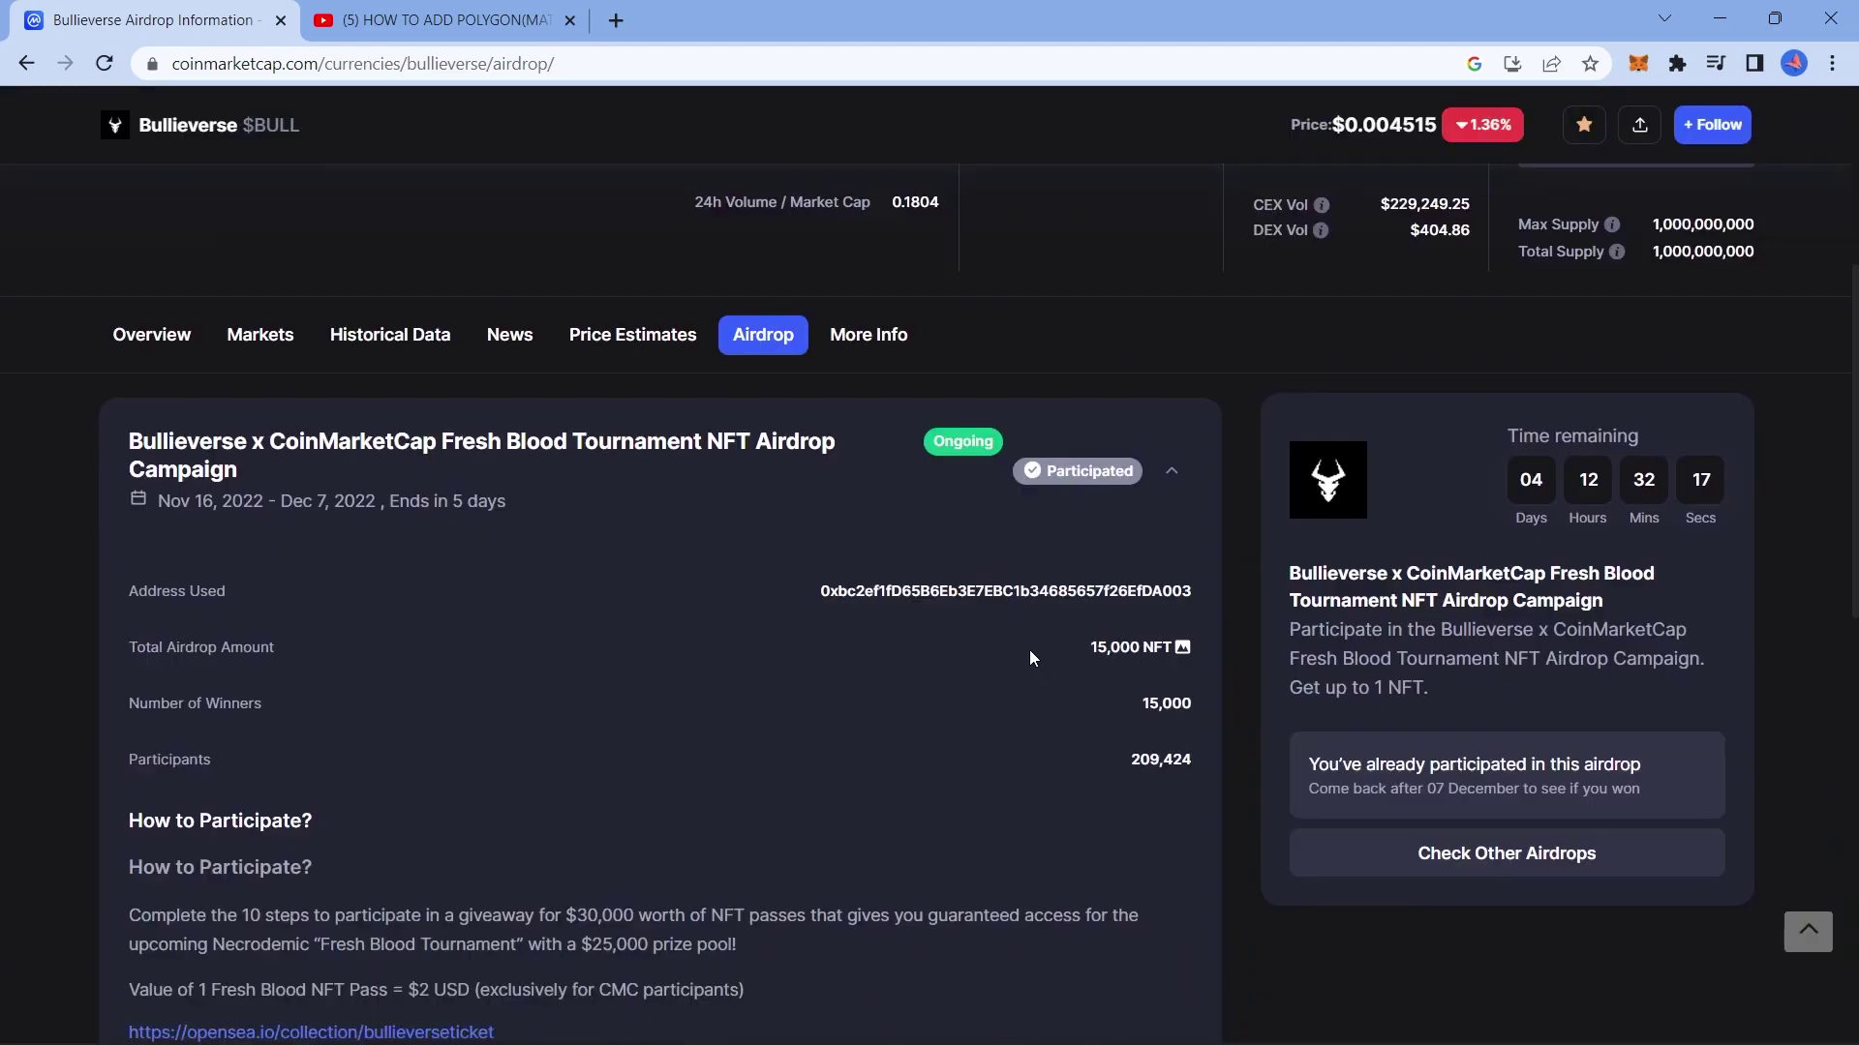
drag(1309, 649, 1648, 647)
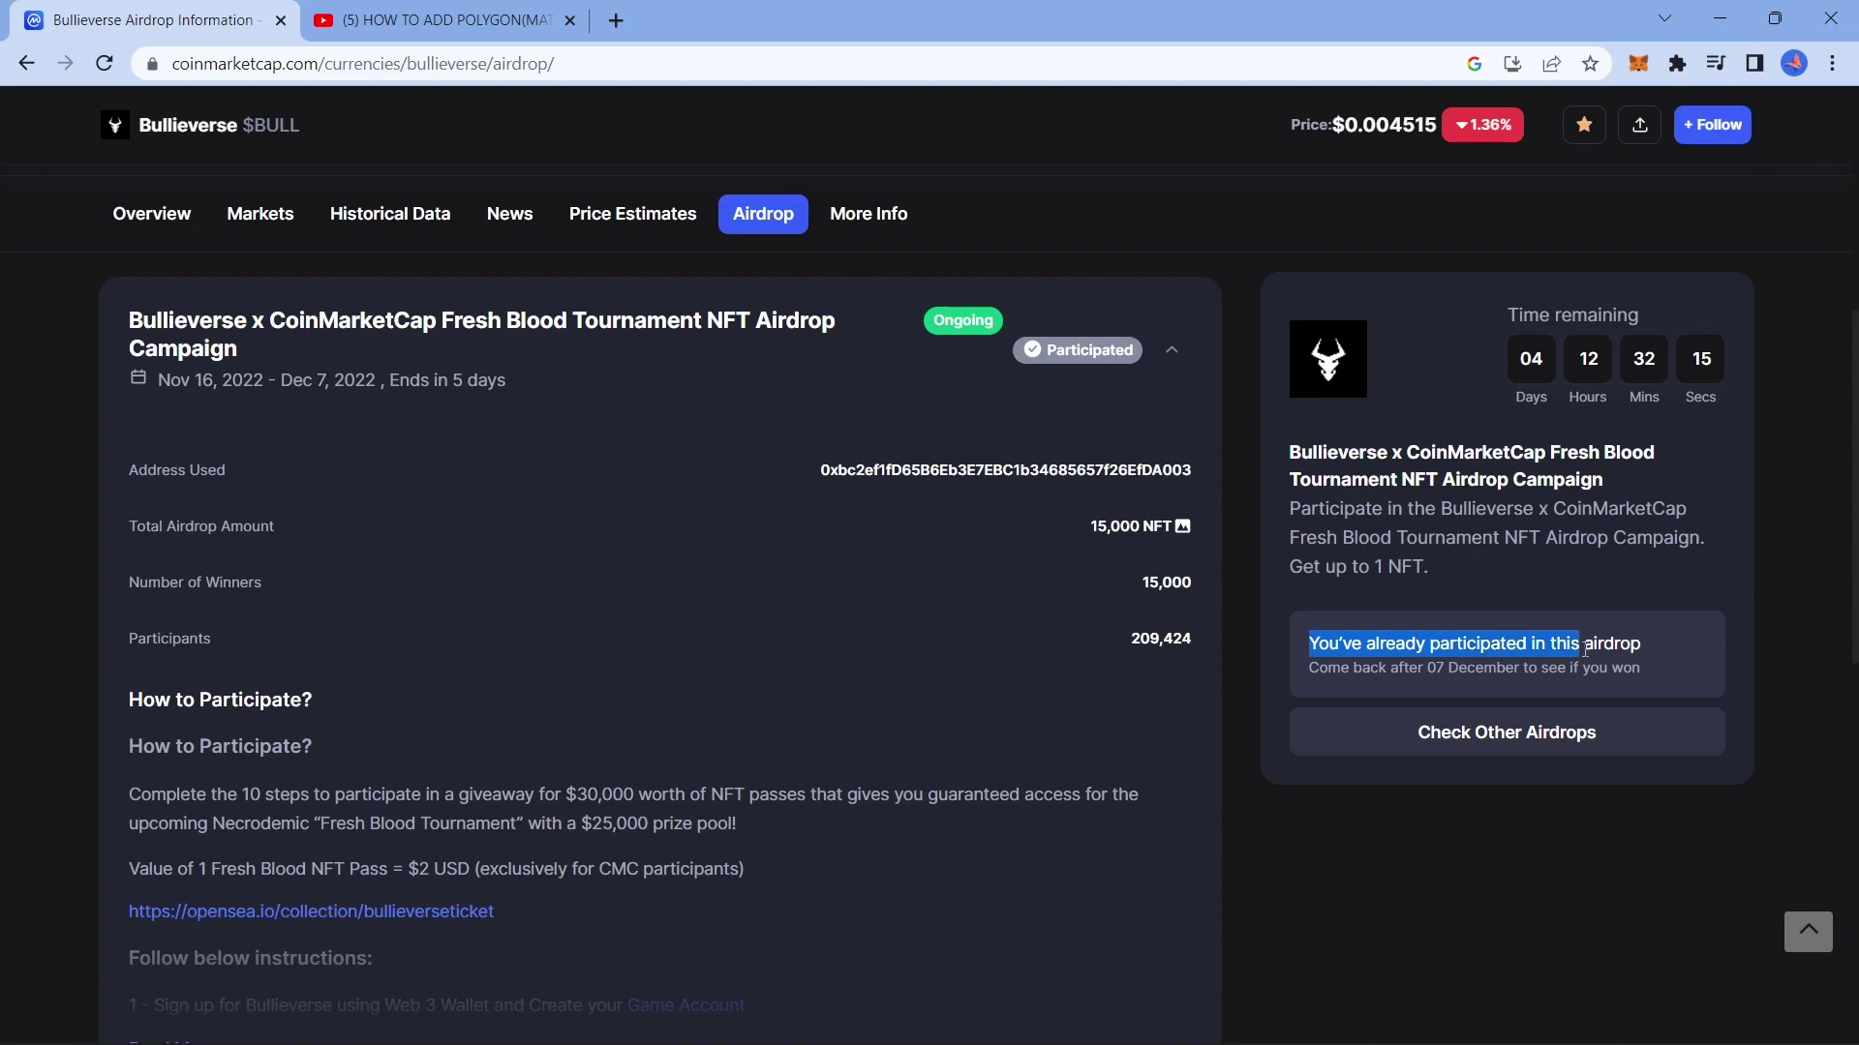
drag(1308, 668, 1434, 685)
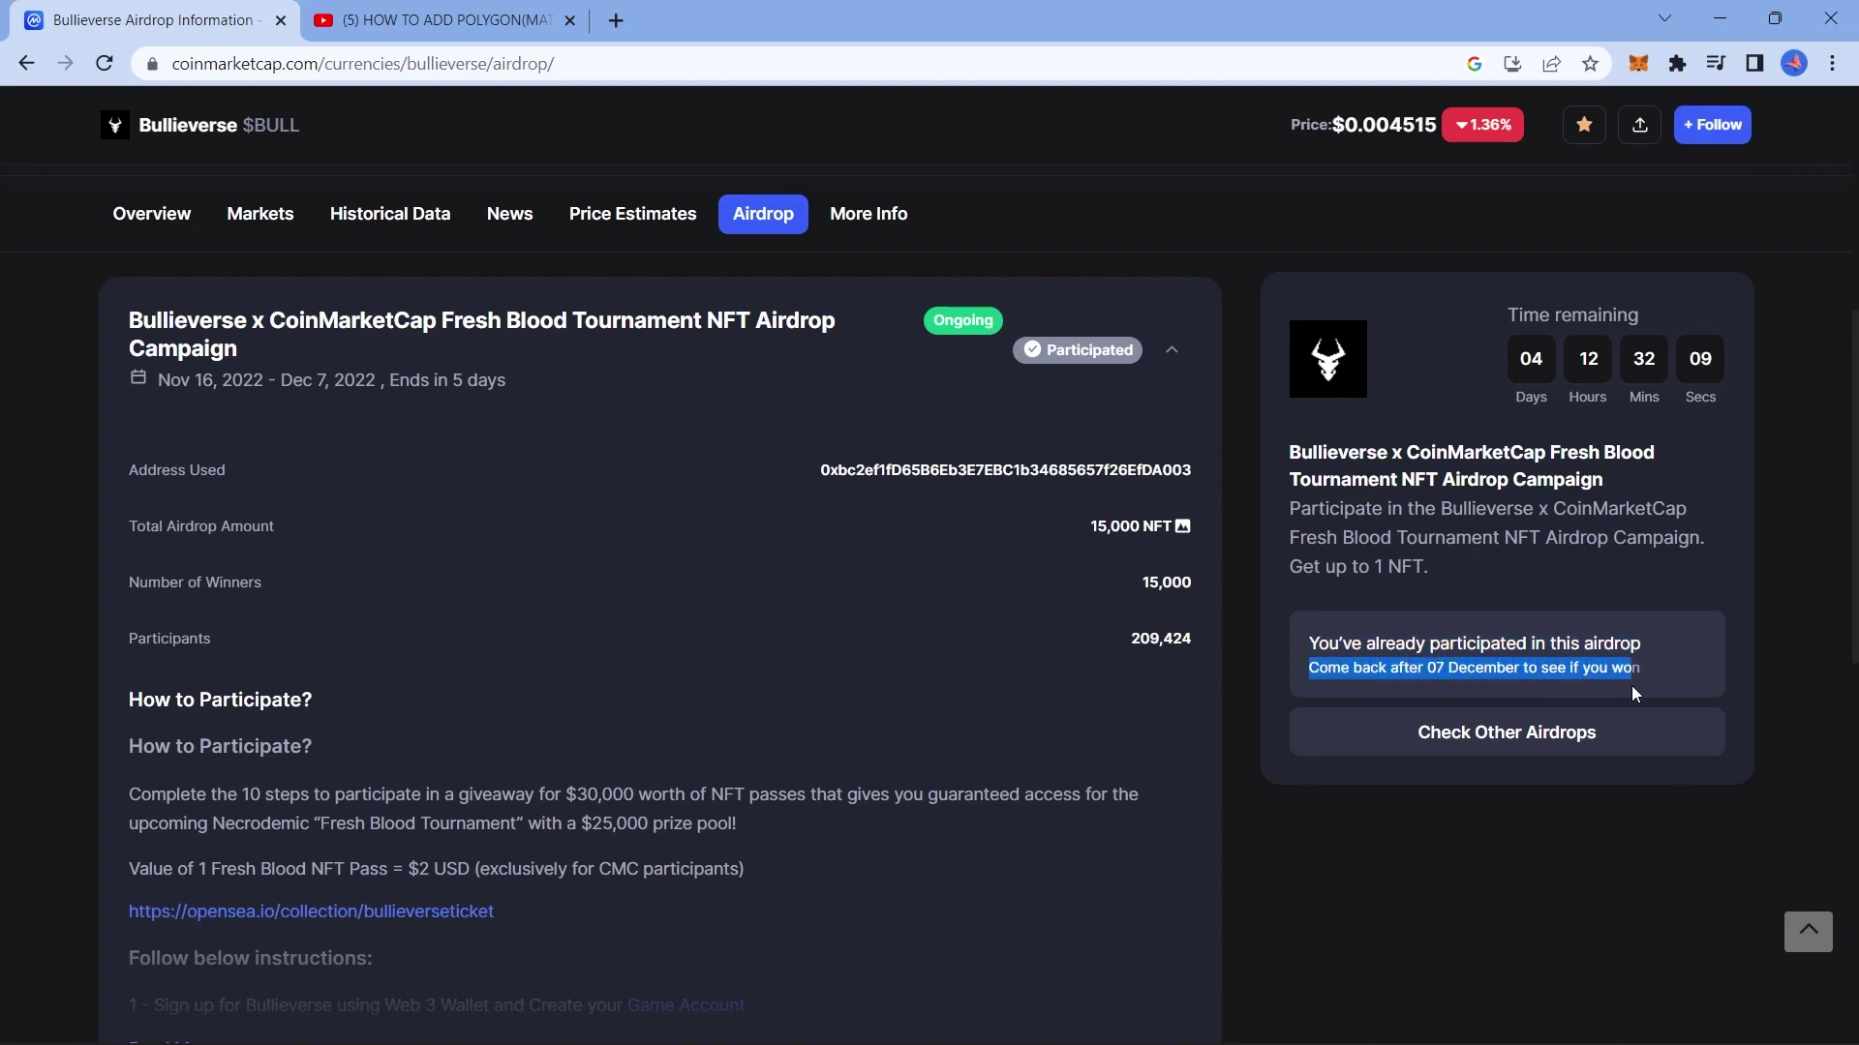
click(1656, 731)
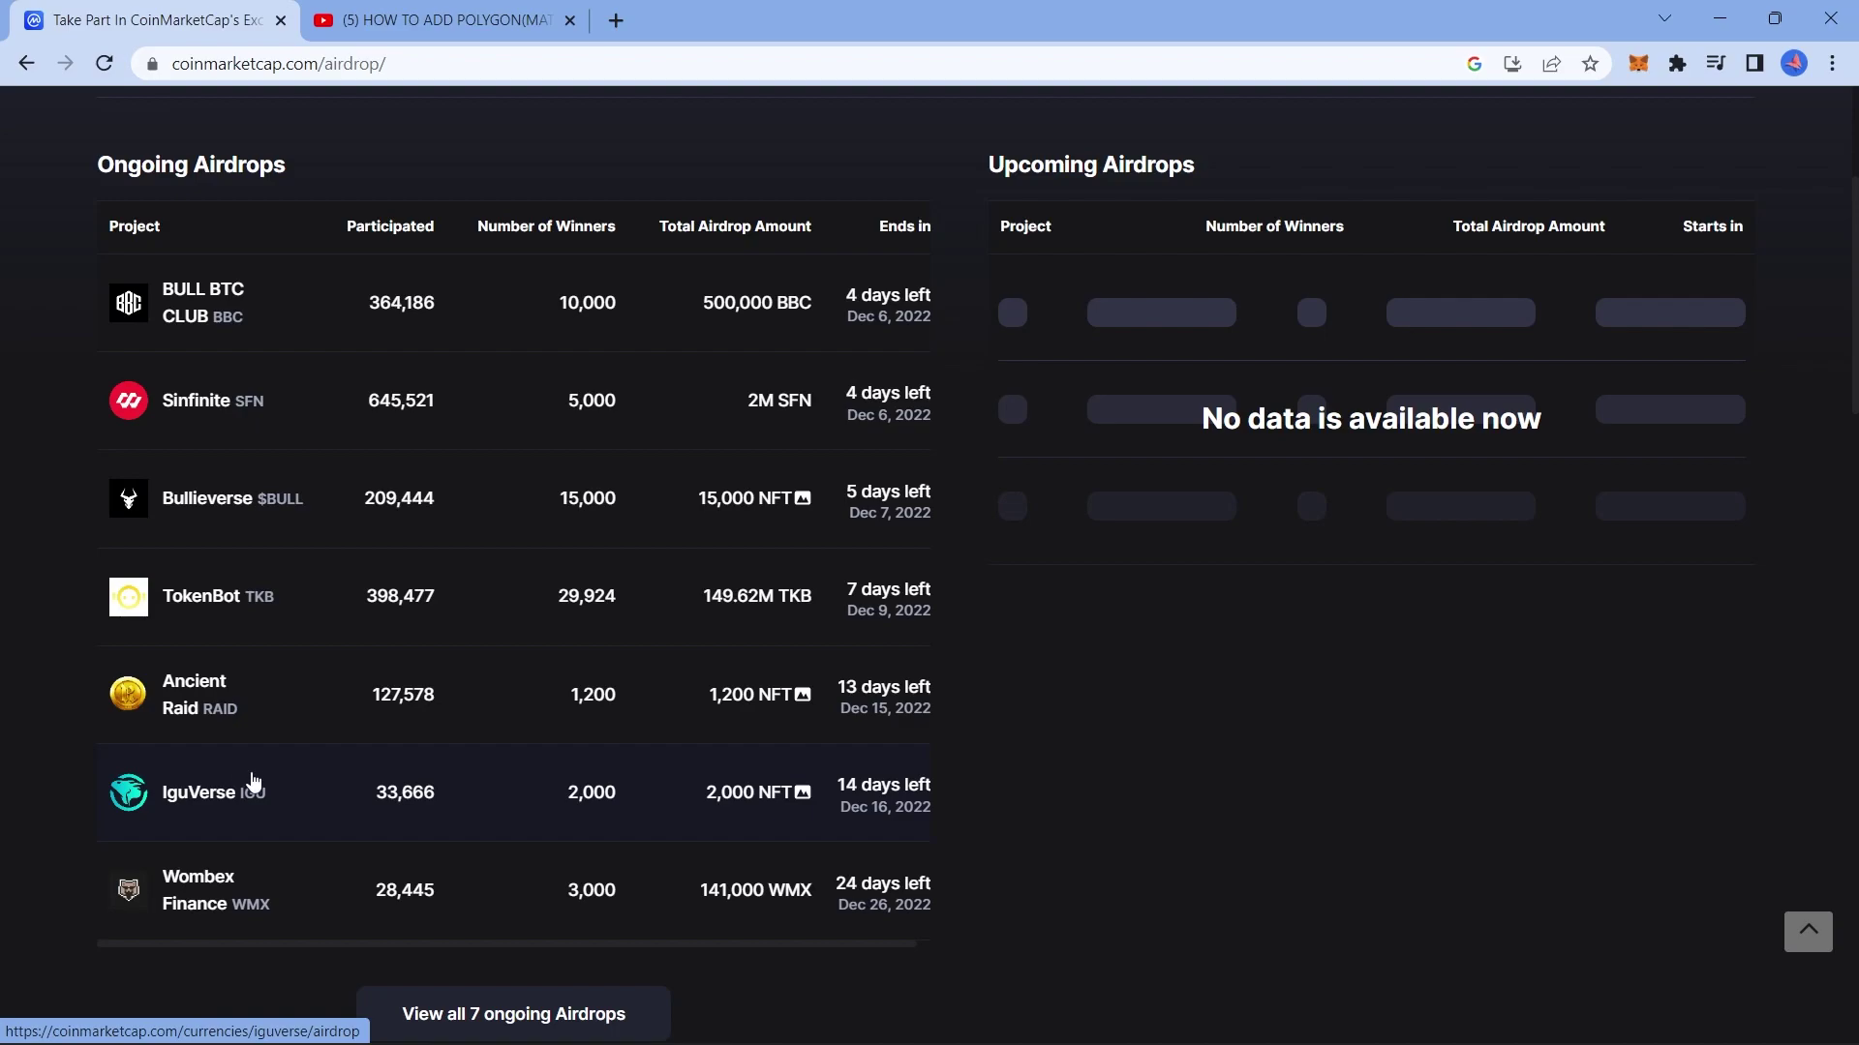
click(206, 608)
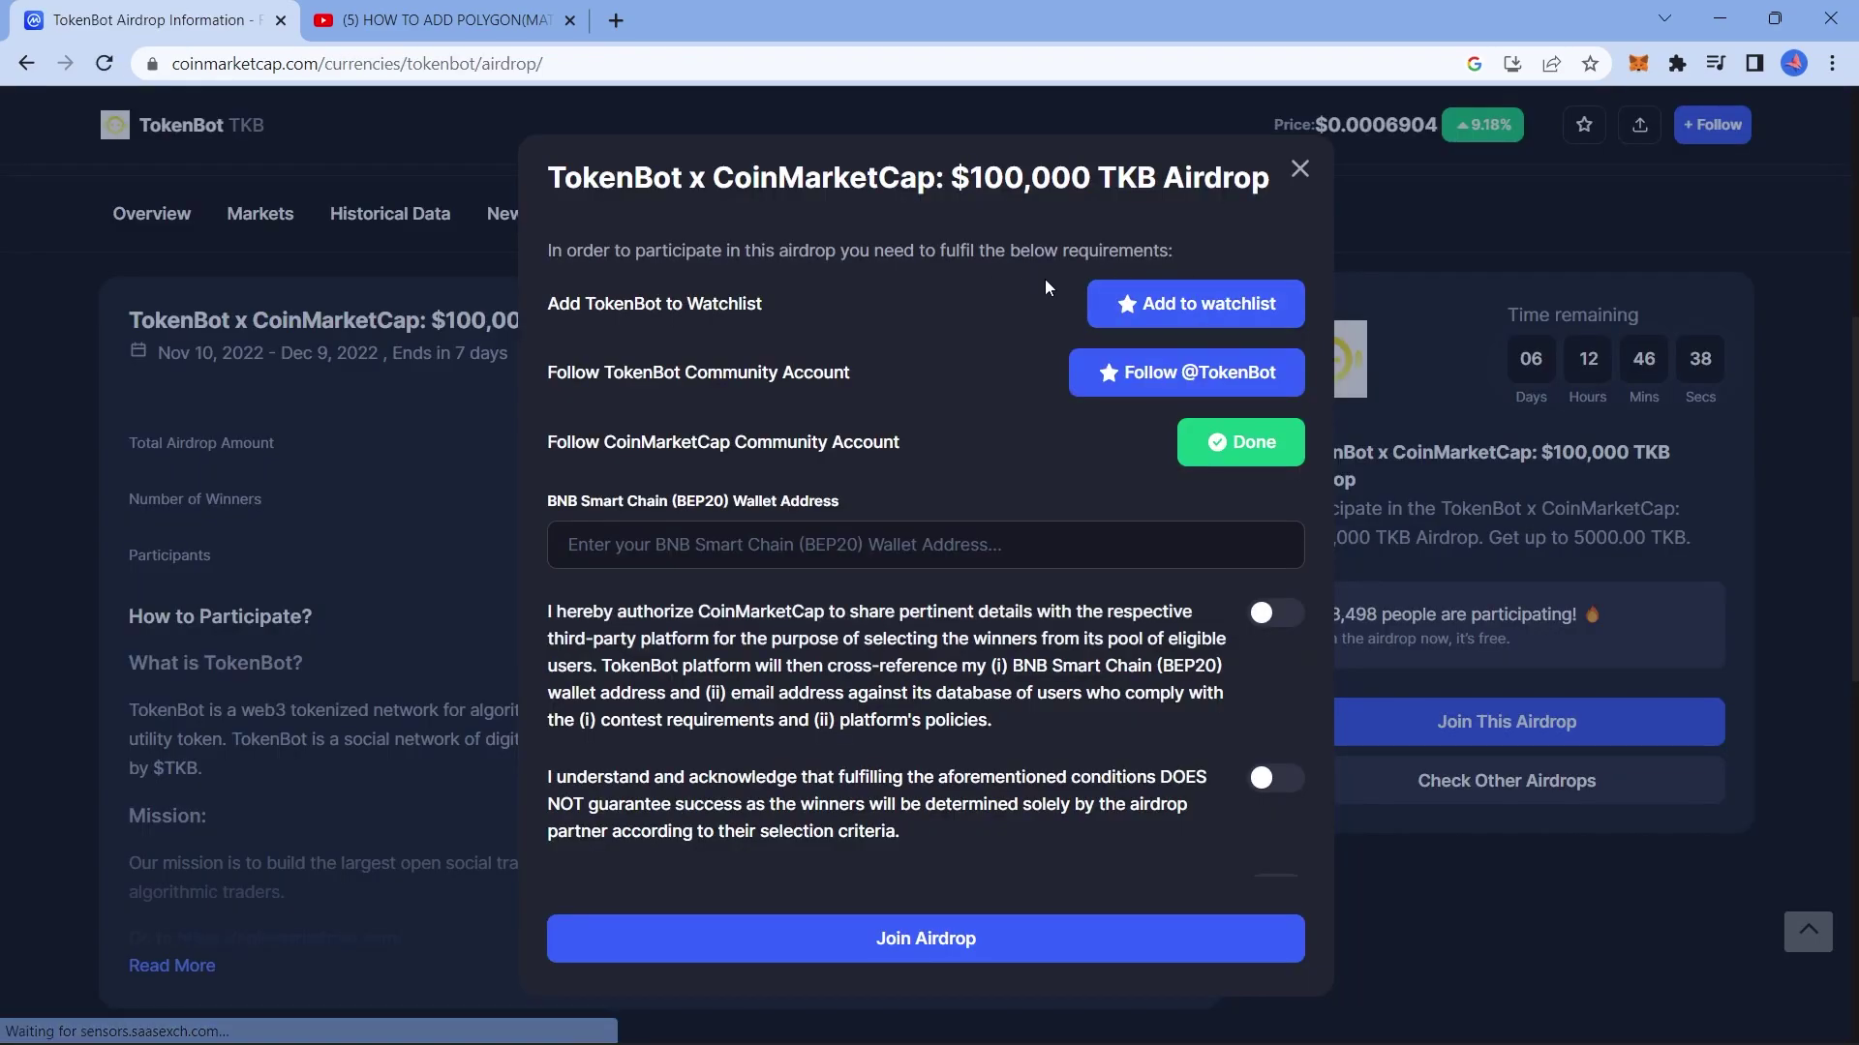
click(1162, 319)
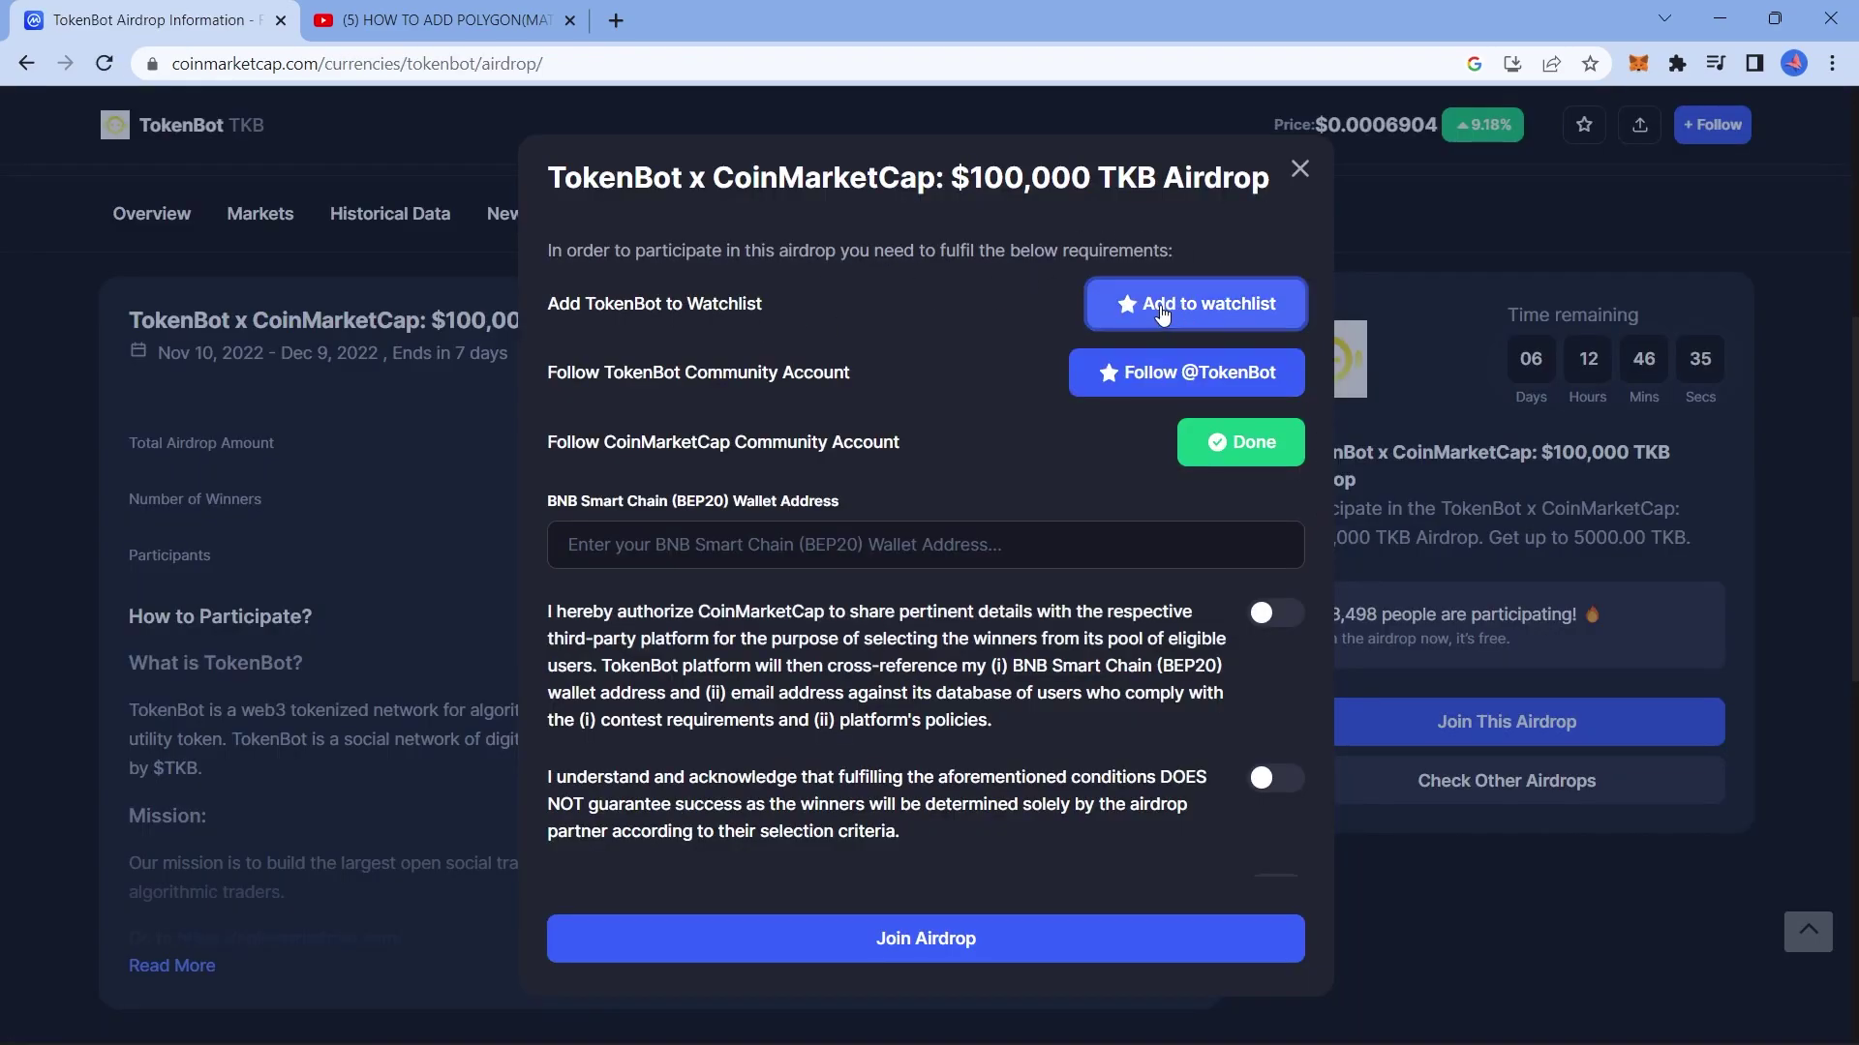
click(1200, 384)
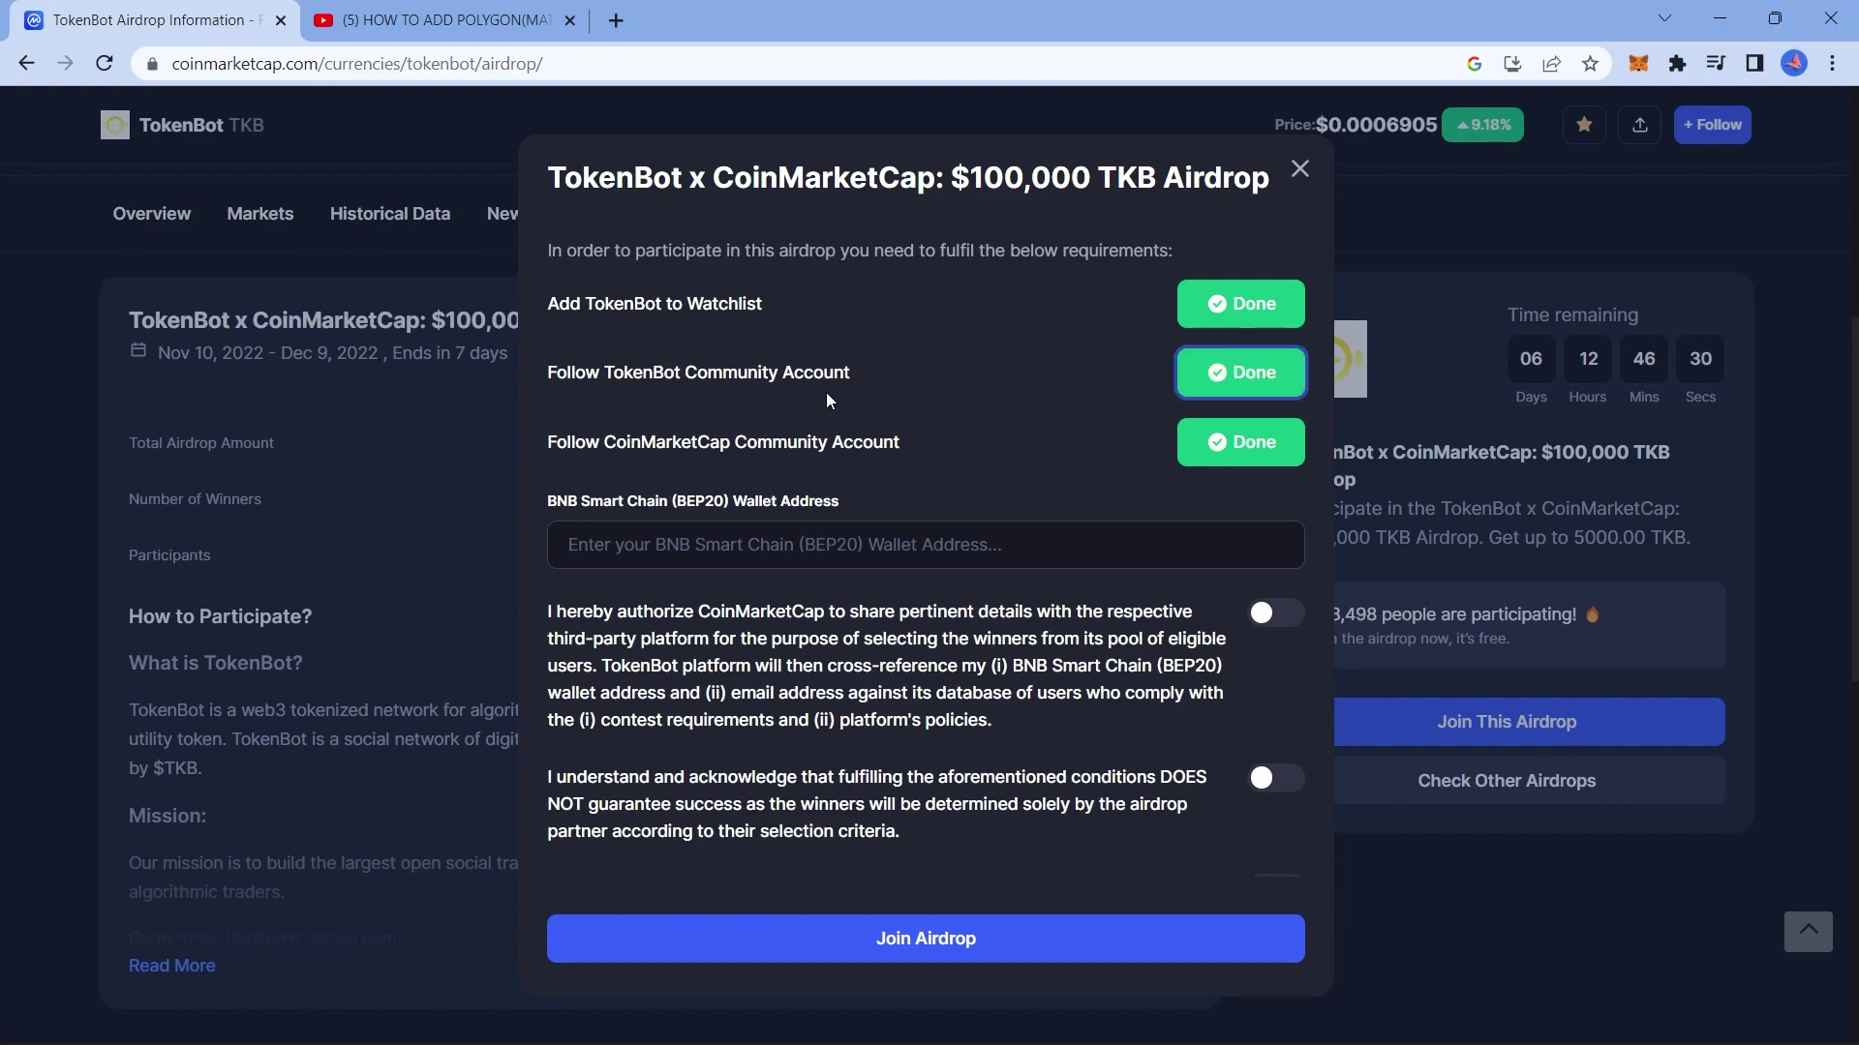
click(833, 550)
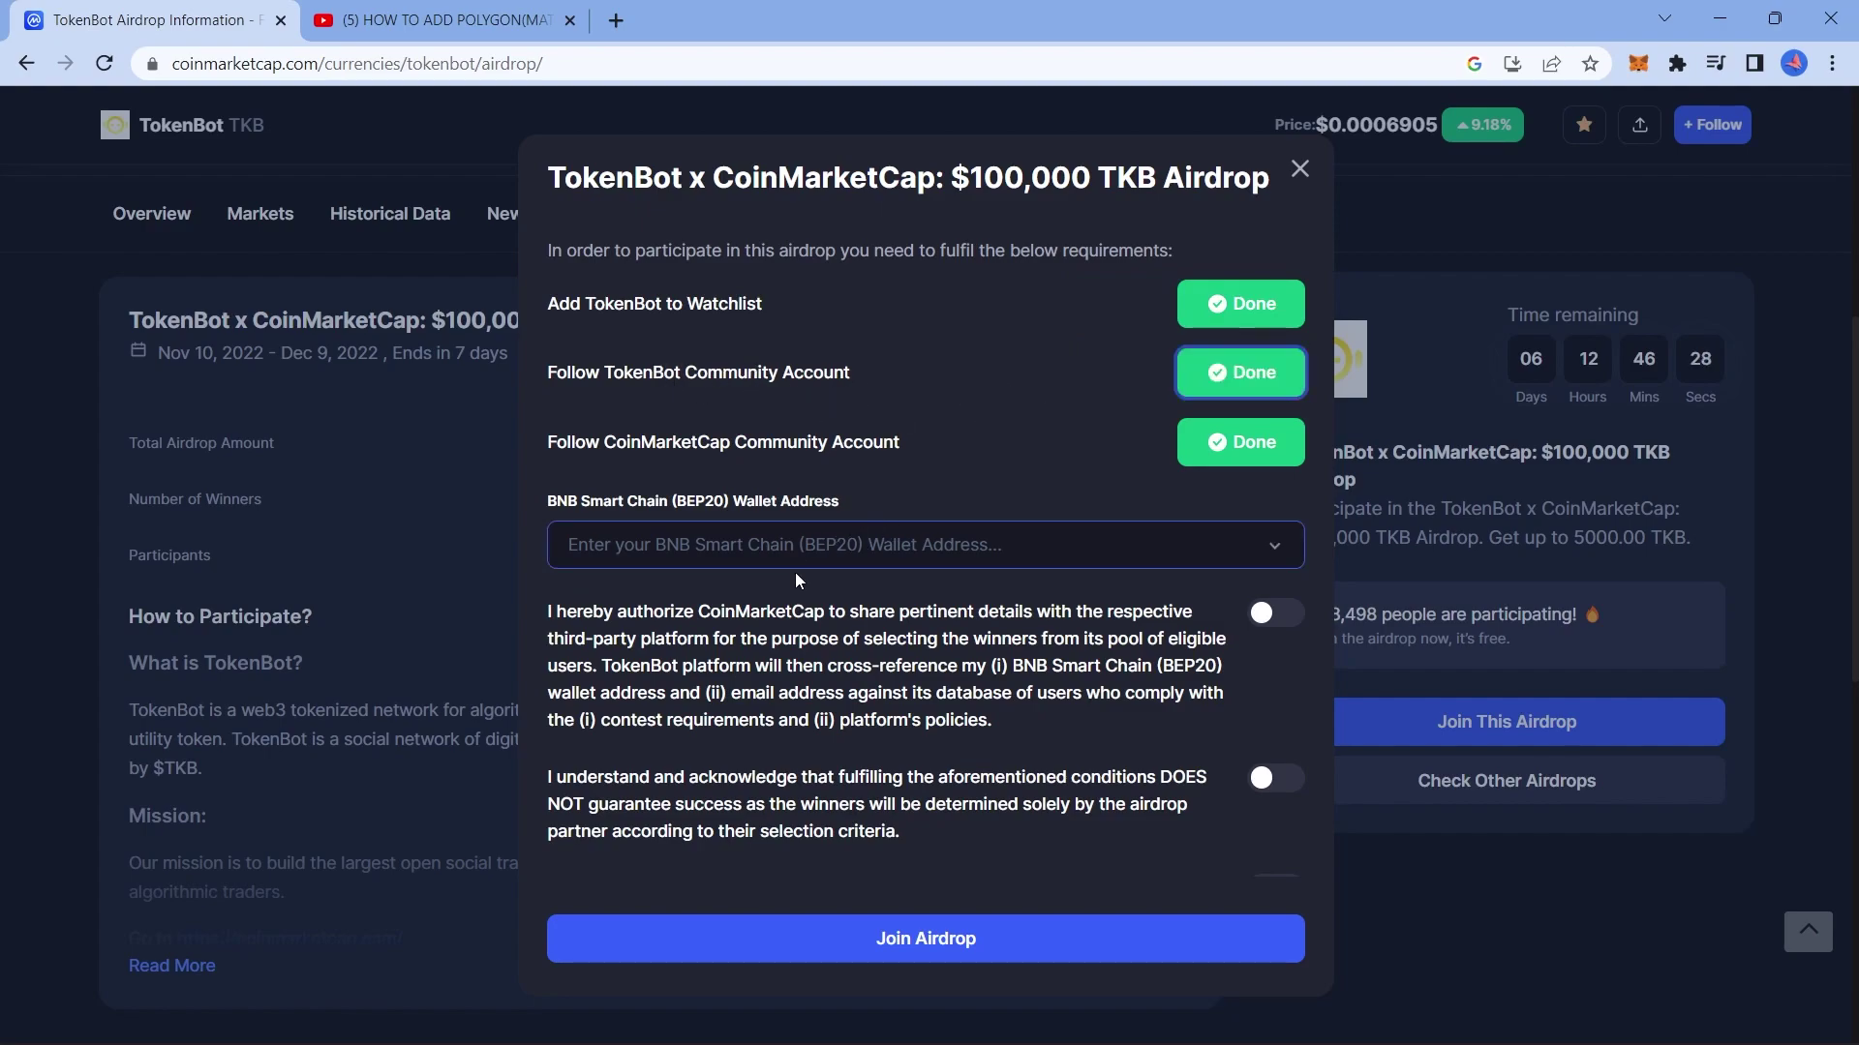
click(693, 518)
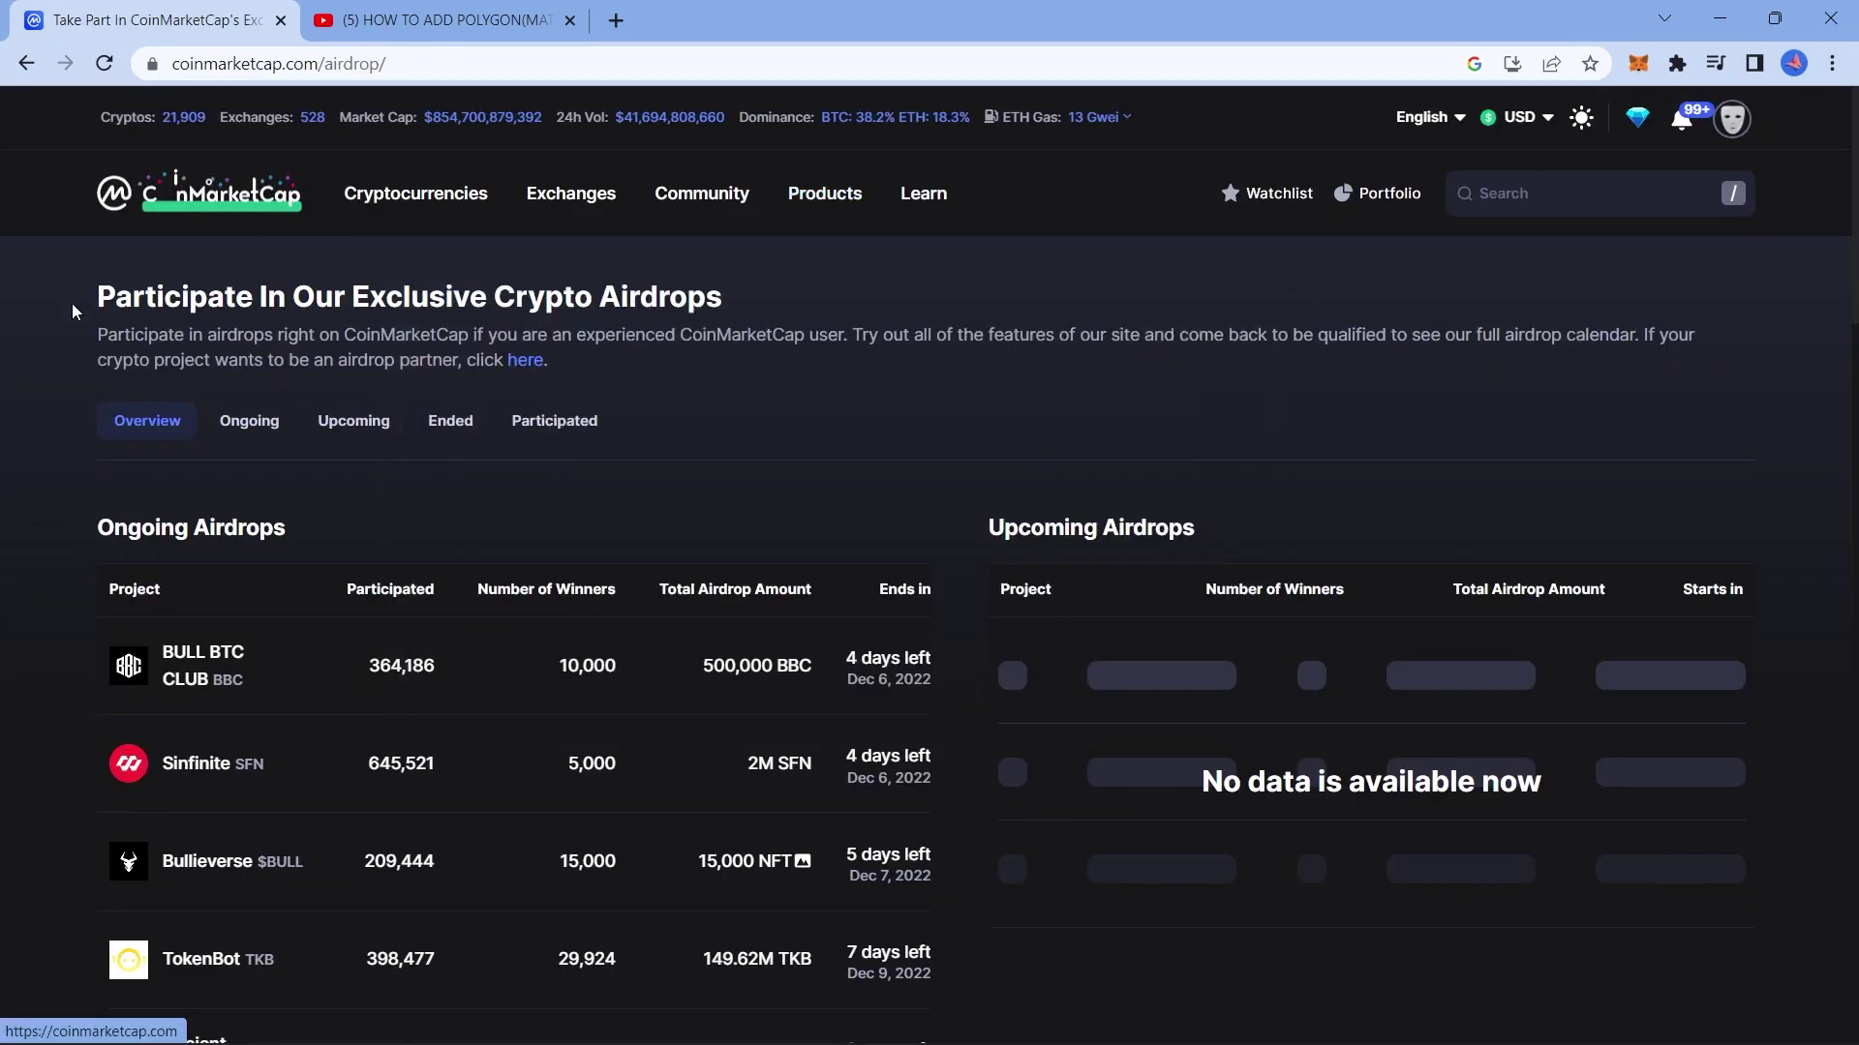
Review the Participated and Ended airdrop tabs, then go back to the CoinMarketCap homepage
click(575, 434)
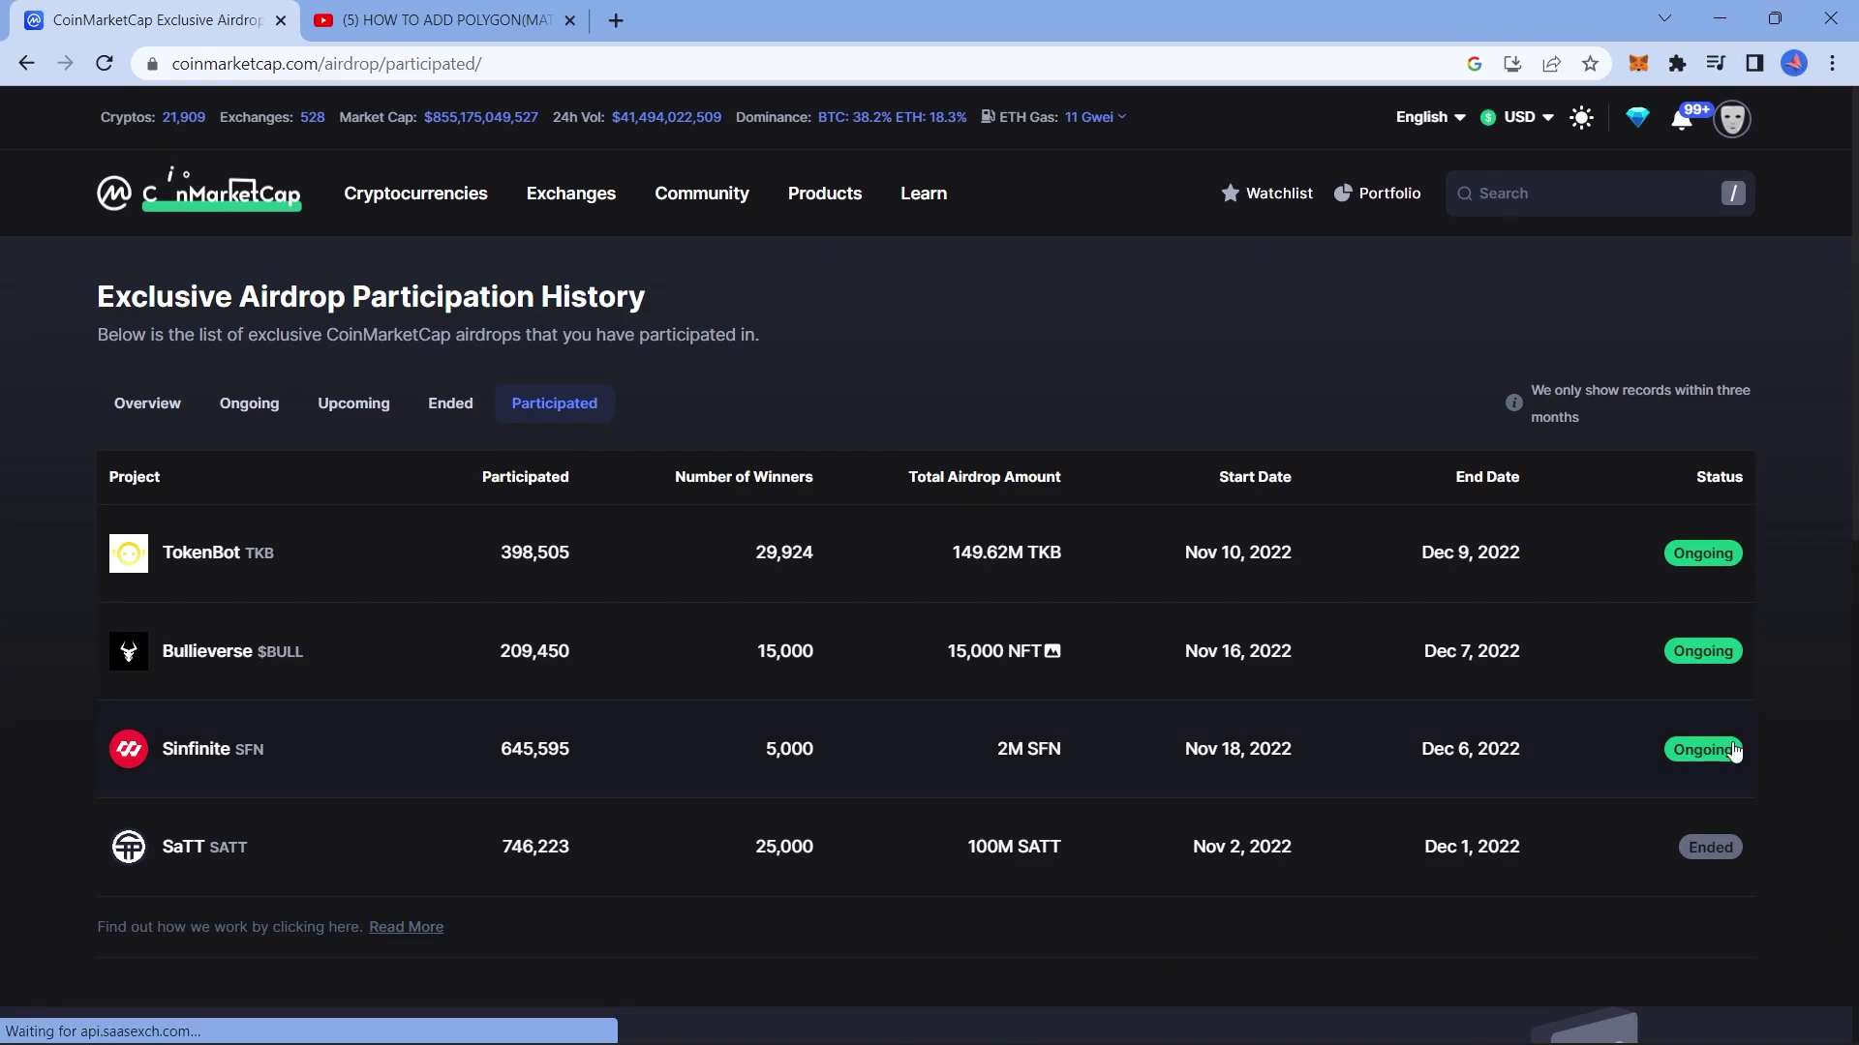
click(450, 406)
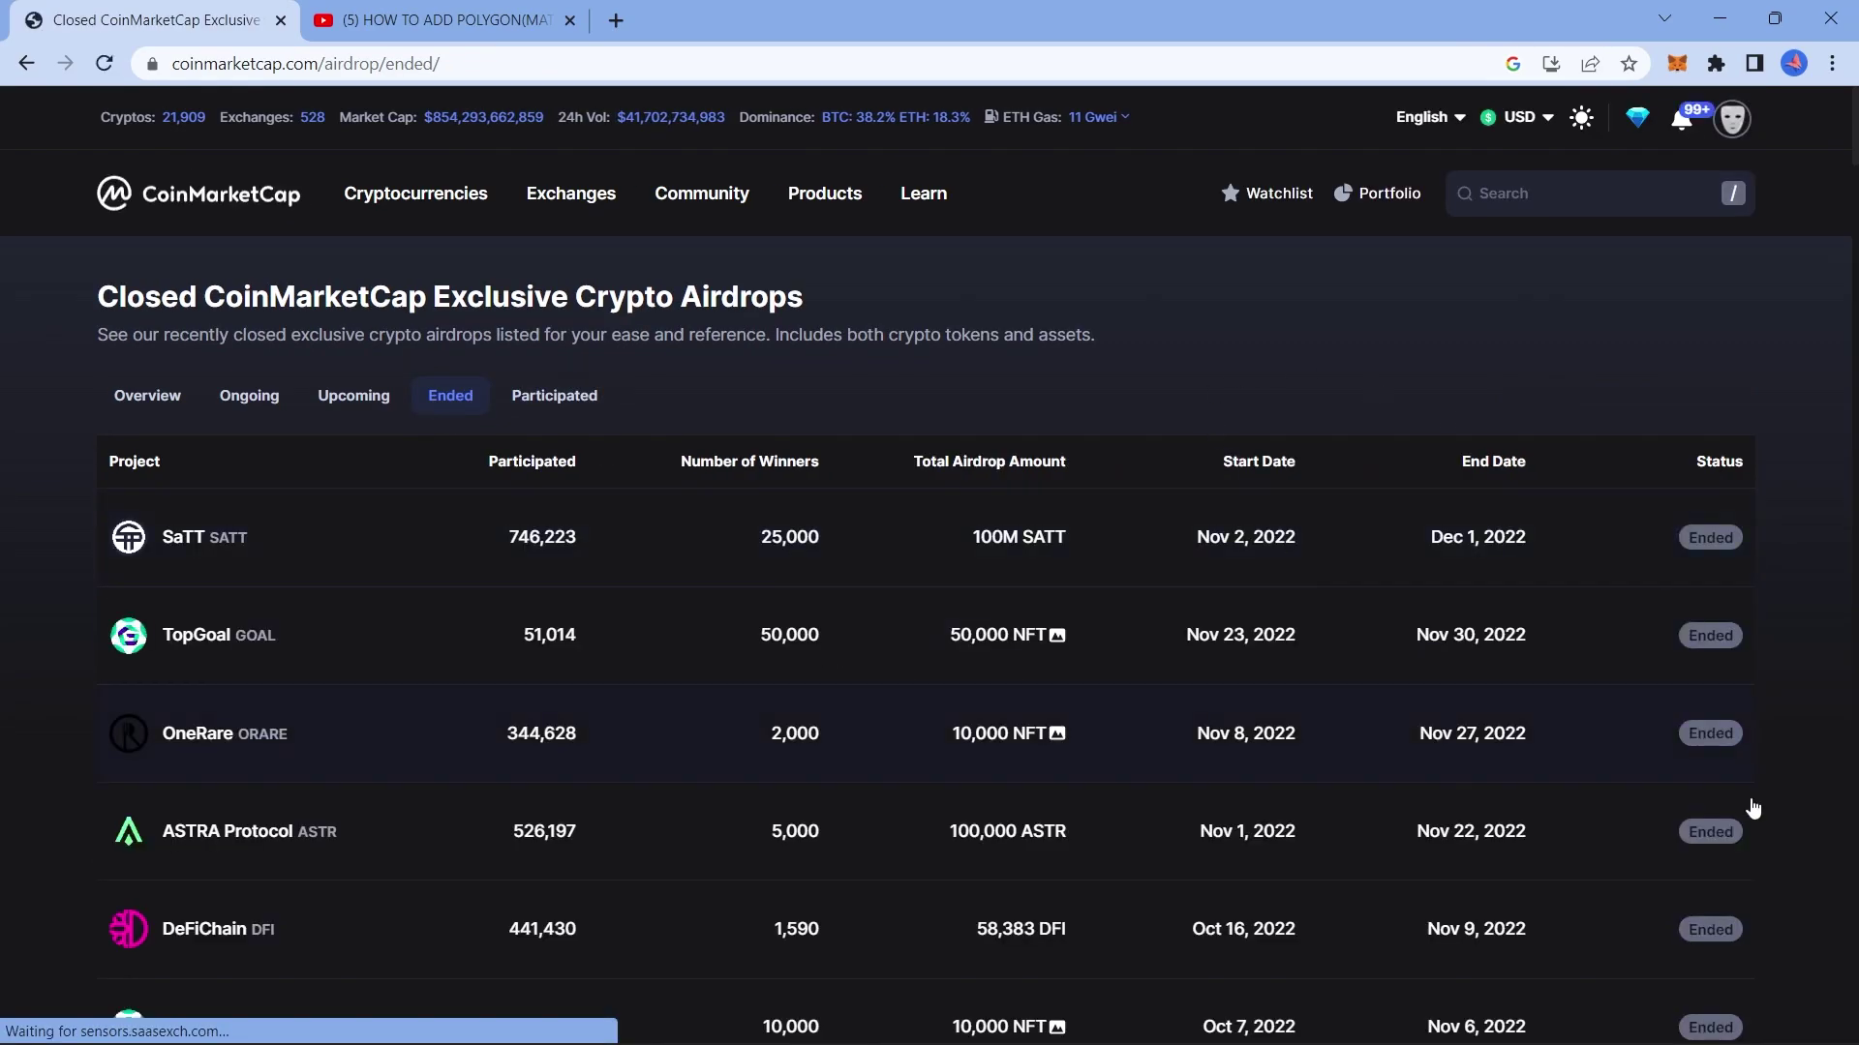
click(531, 395)
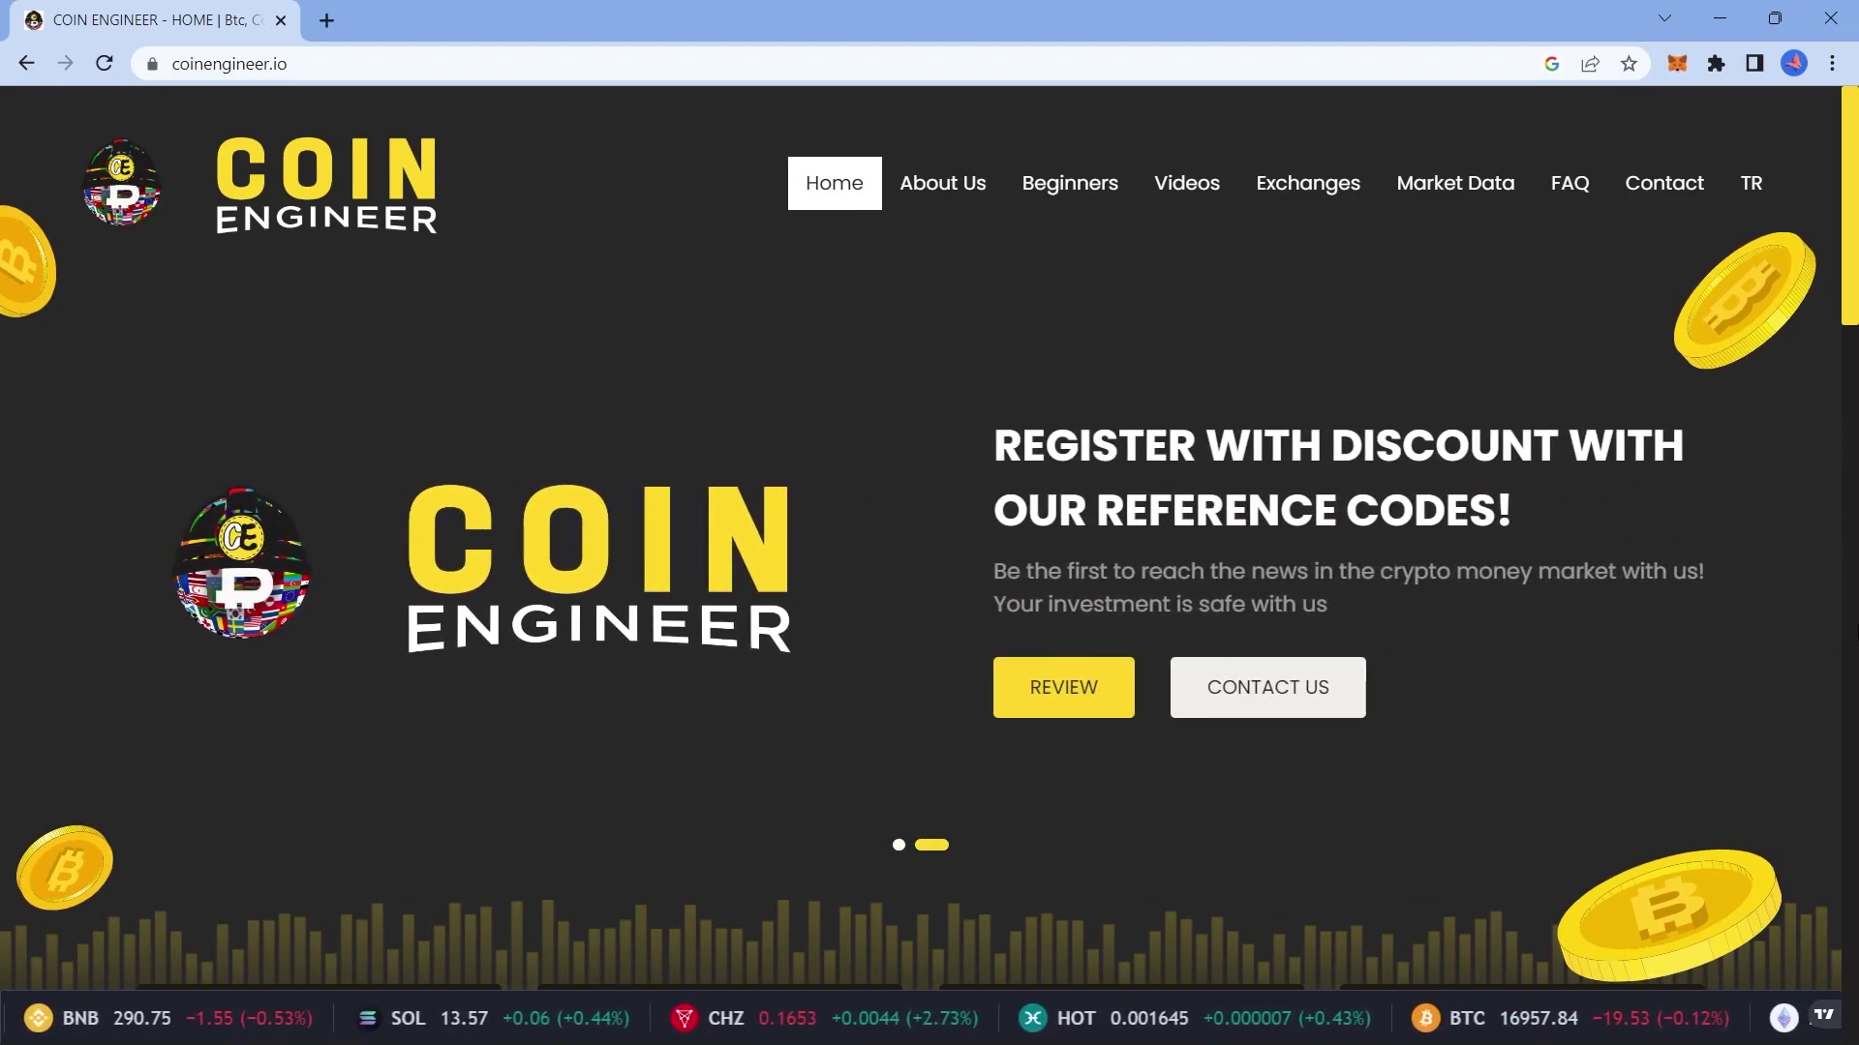
scroll(1646, 591, down, 5)
scroll(1649, 576, down, 8)
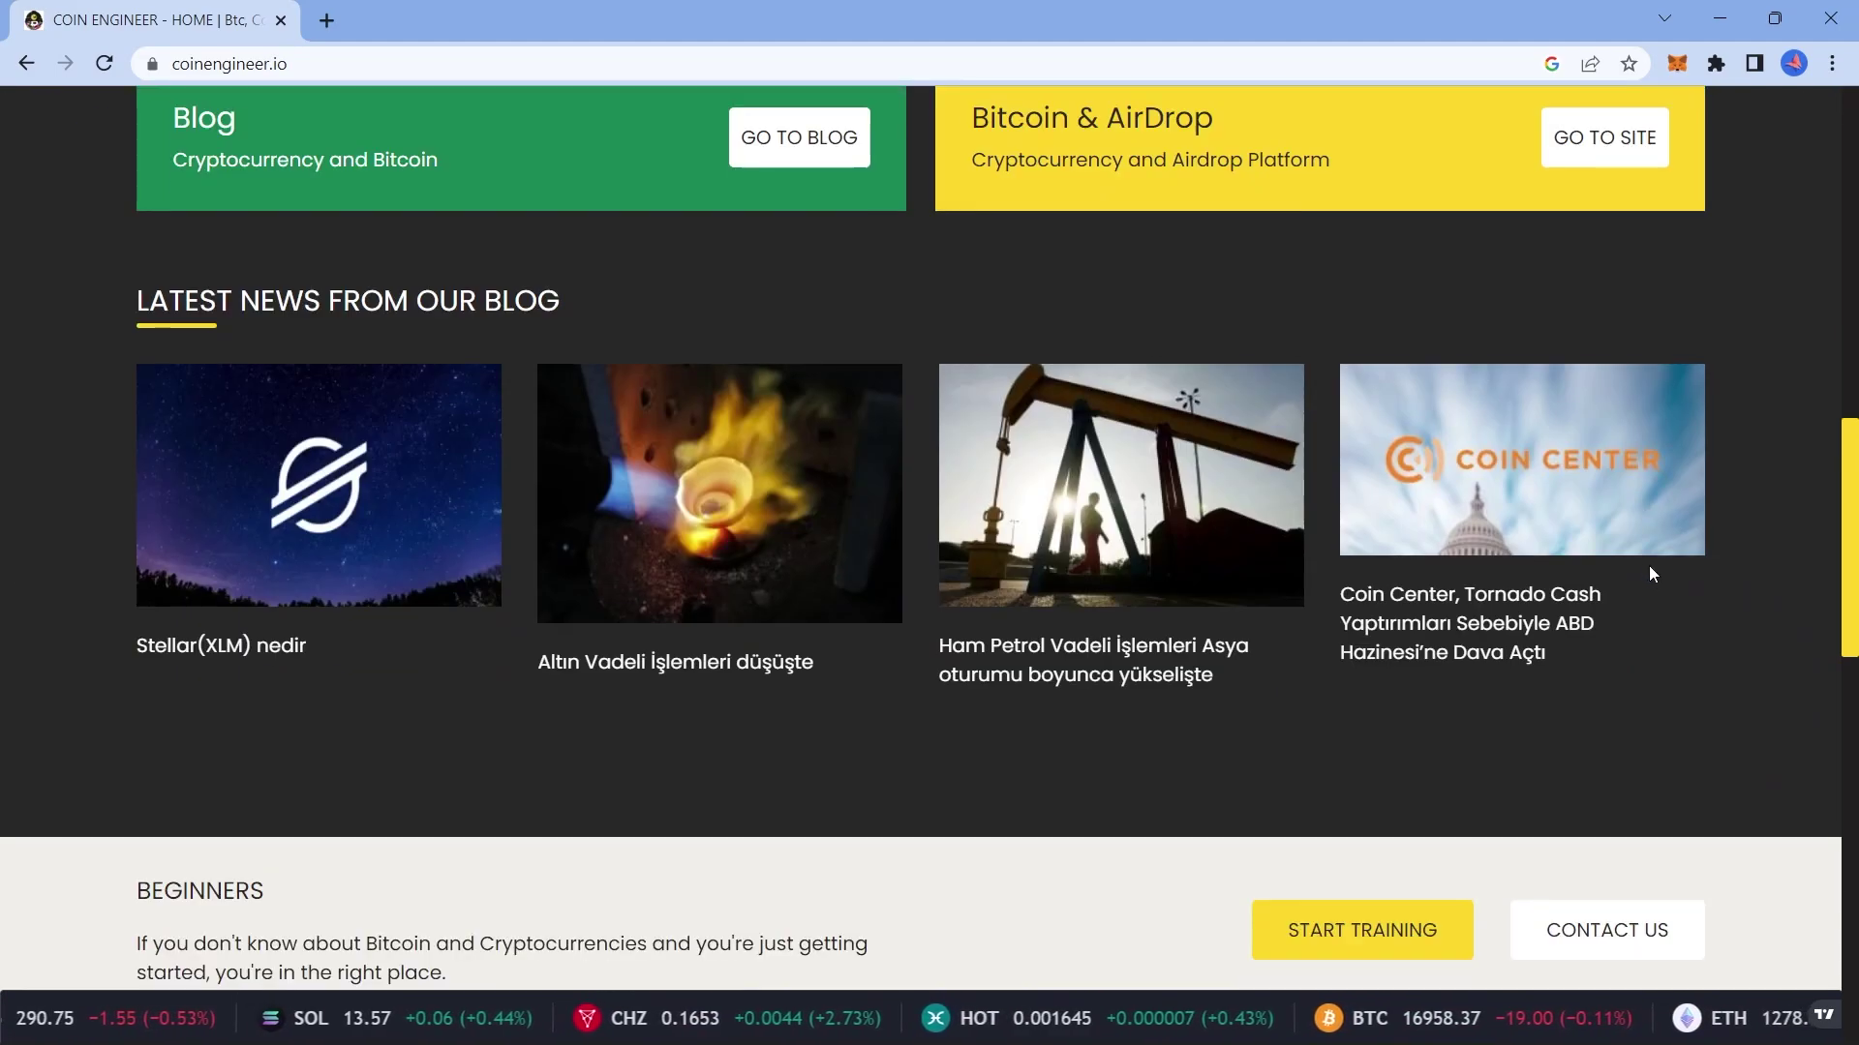
scroll(1452, 552, down, 5)
scroll(1326, 557, up, 1)
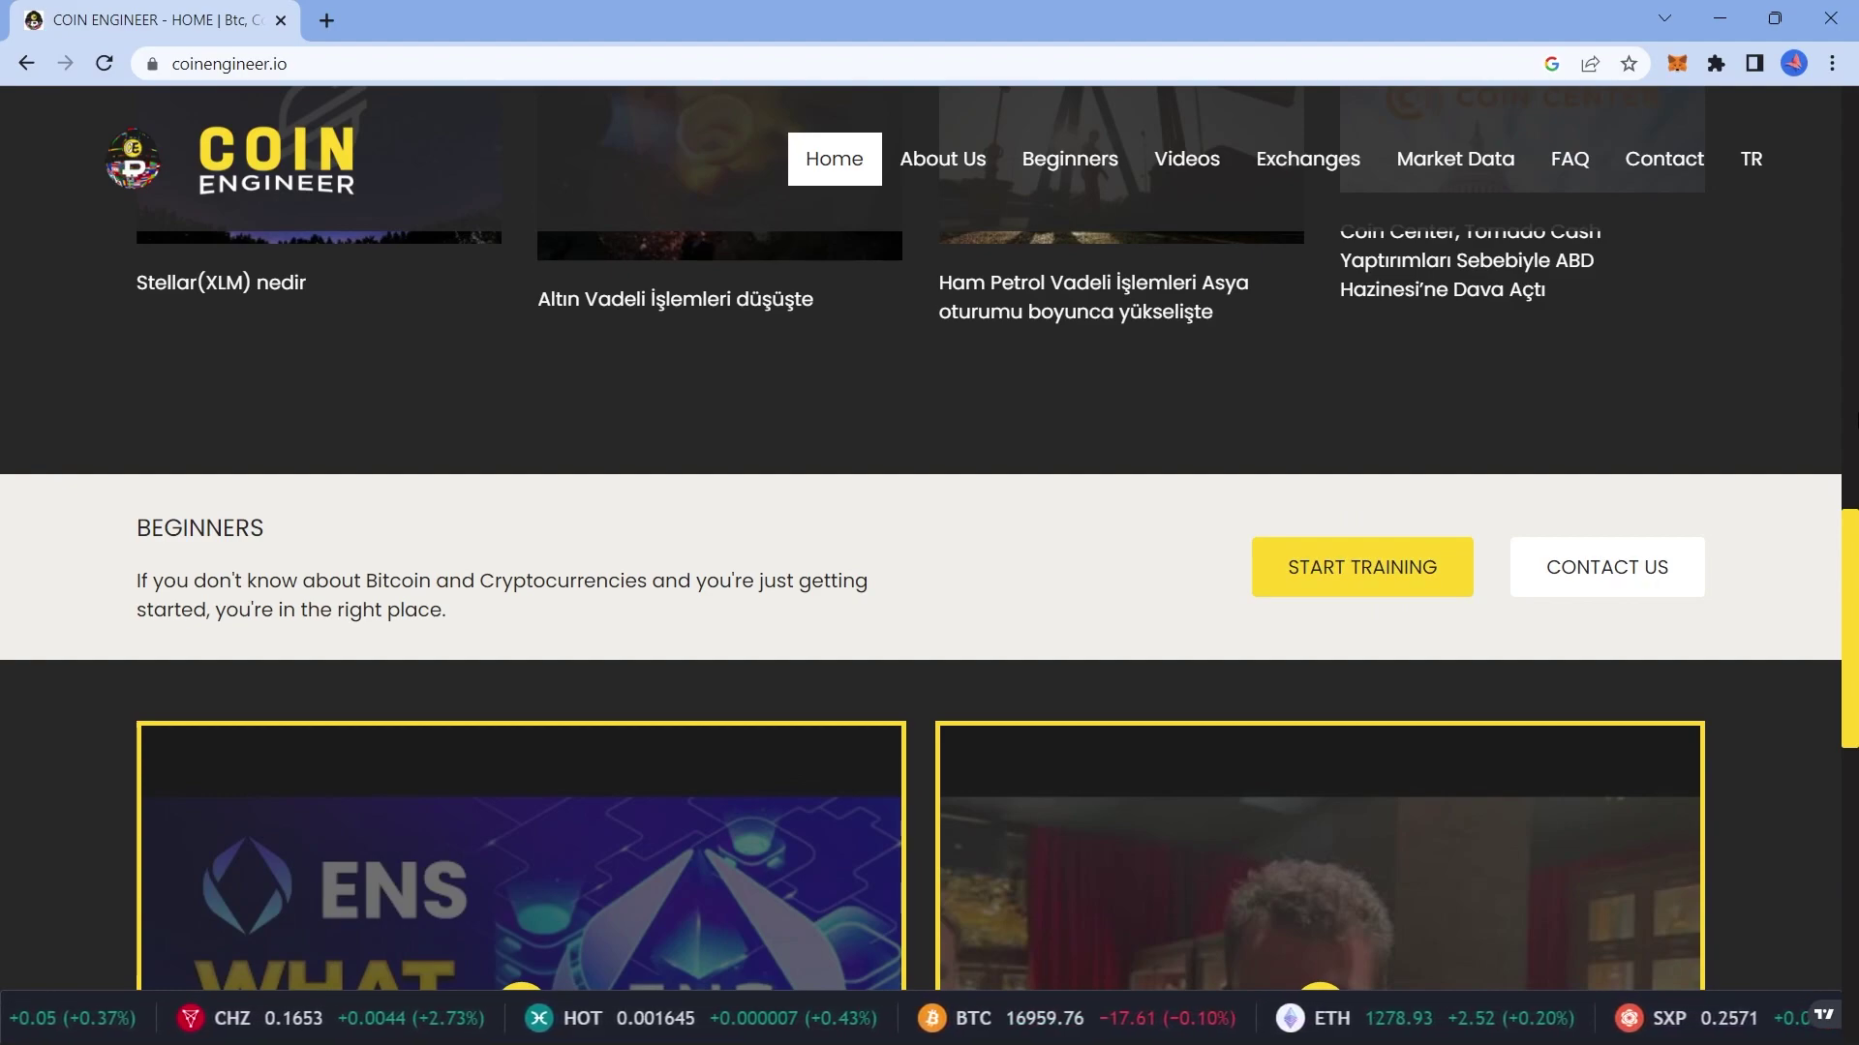
key(Home)
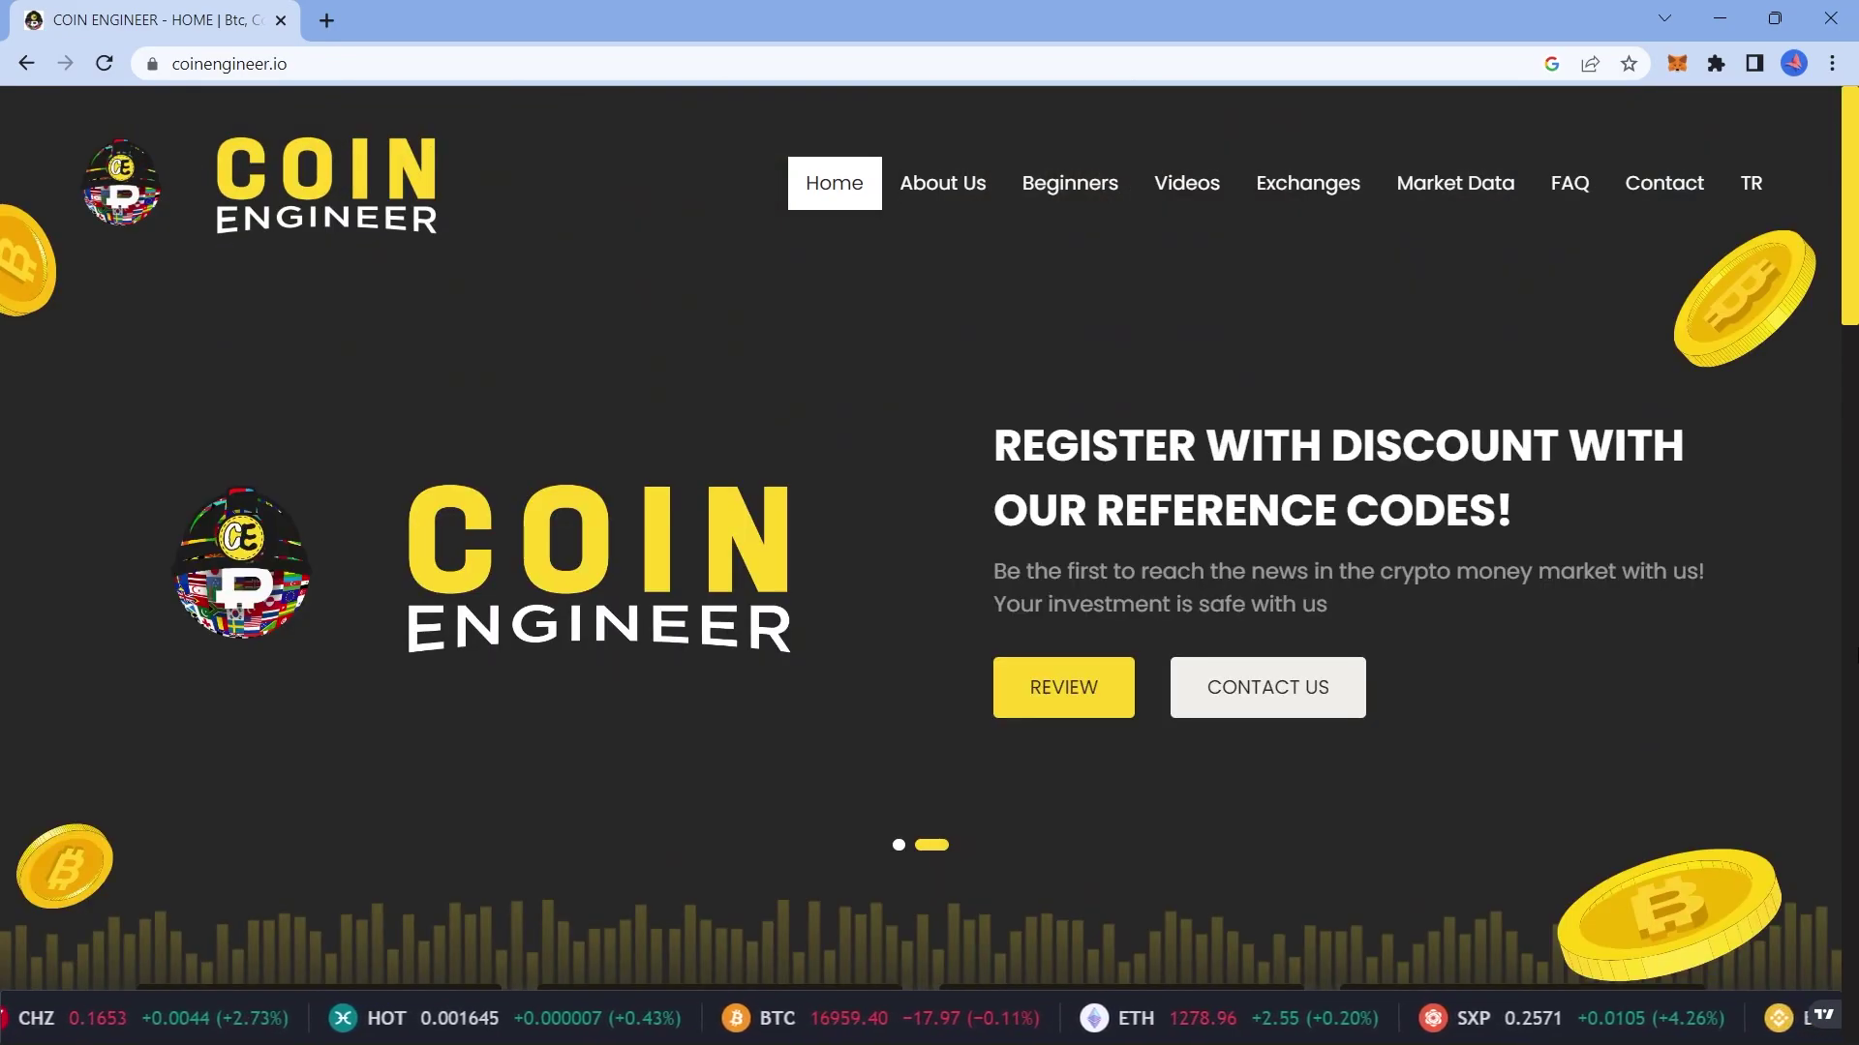